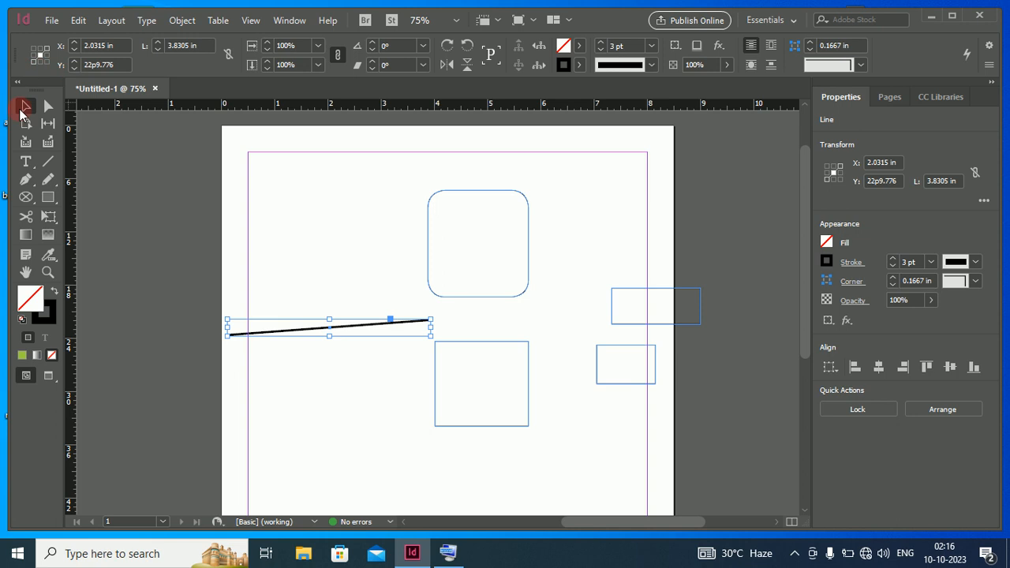
Switch the toolbox to a single column and back to two columns
click(19, 83)
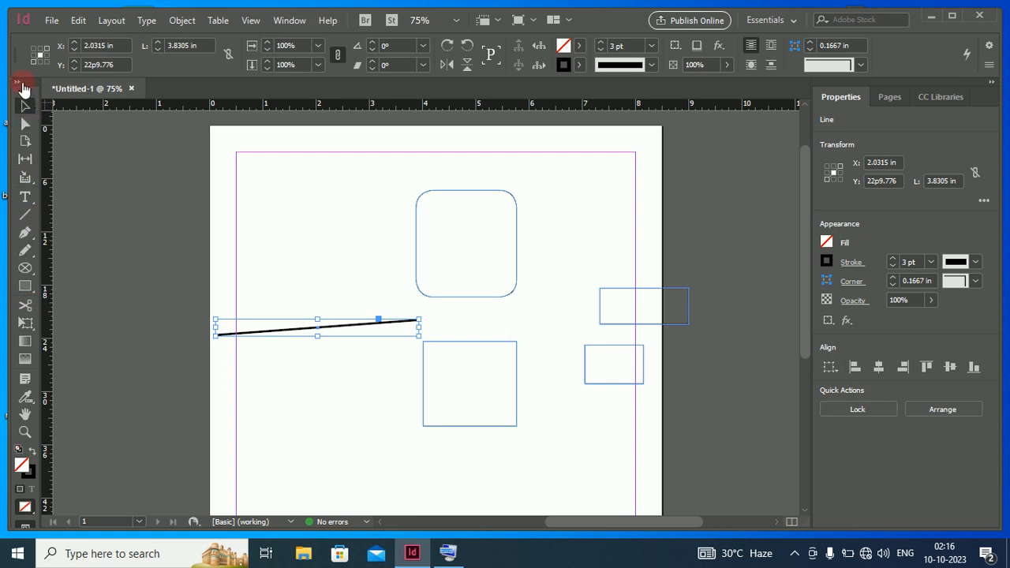
click(19, 82)
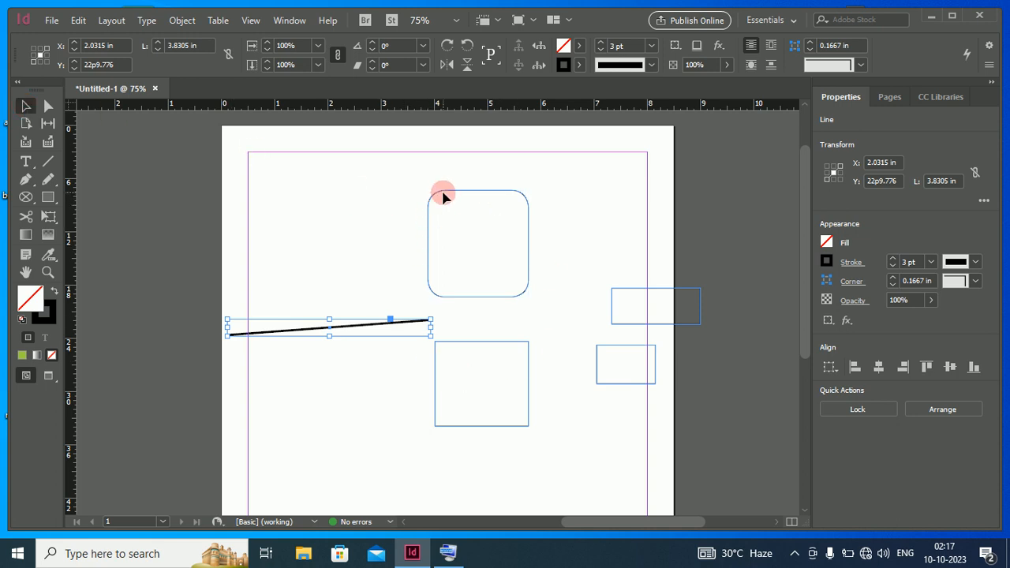
Move the rounded rectangle to the upper left area of the page and deselect it
drag(448, 195, 316, 167)
click(189, 169)
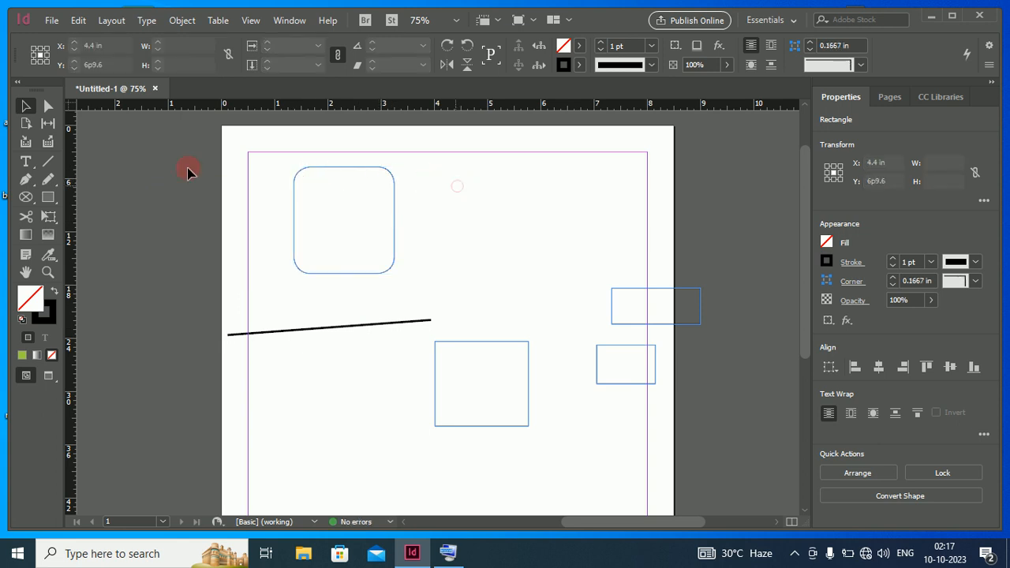
click(273, 210)
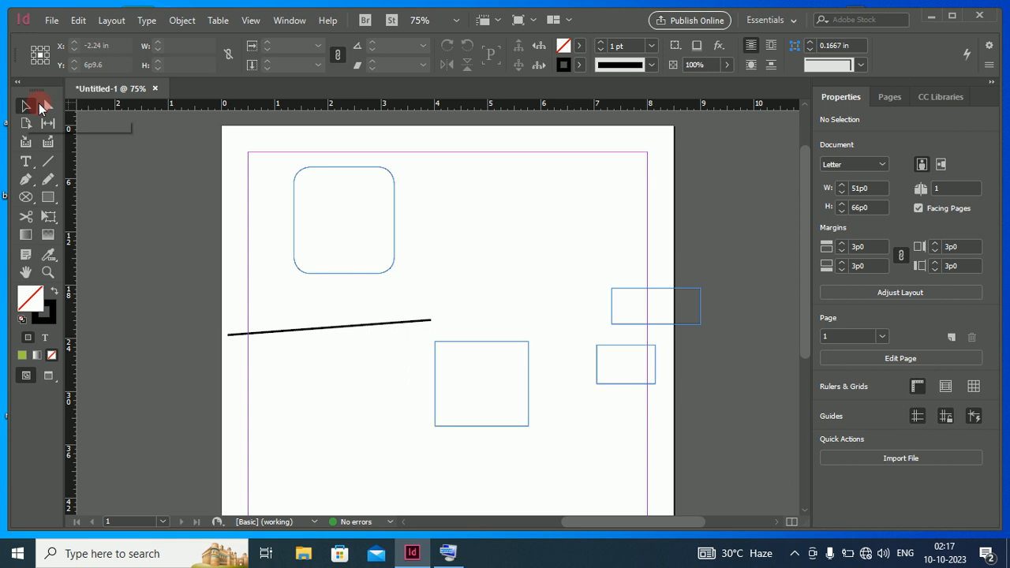
Draw a rectangle about 2.9 in wide and 10p0 high beside the rounded one and fill it with light green
click(48, 199)
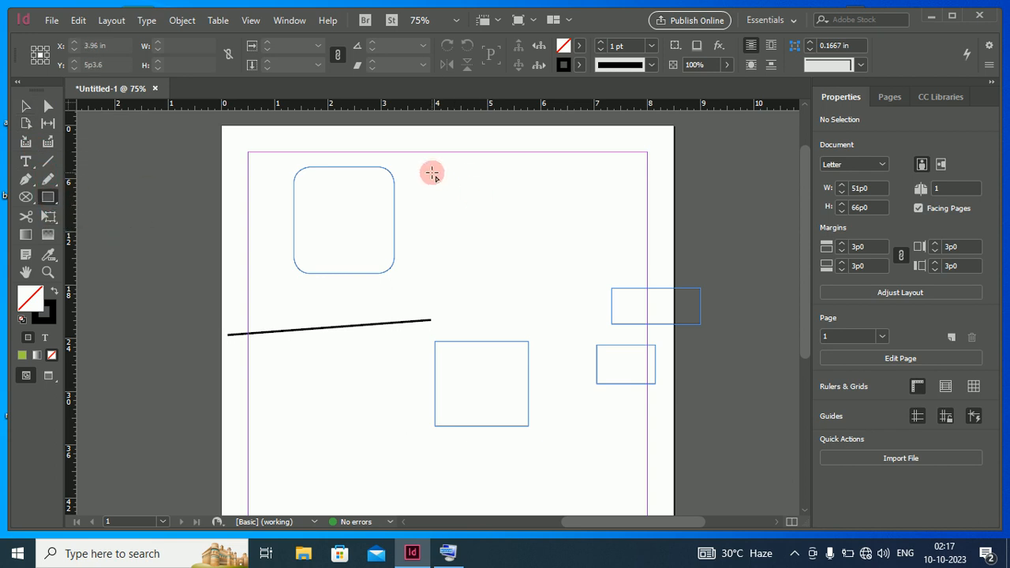
drag(430, 172, 585, 261)
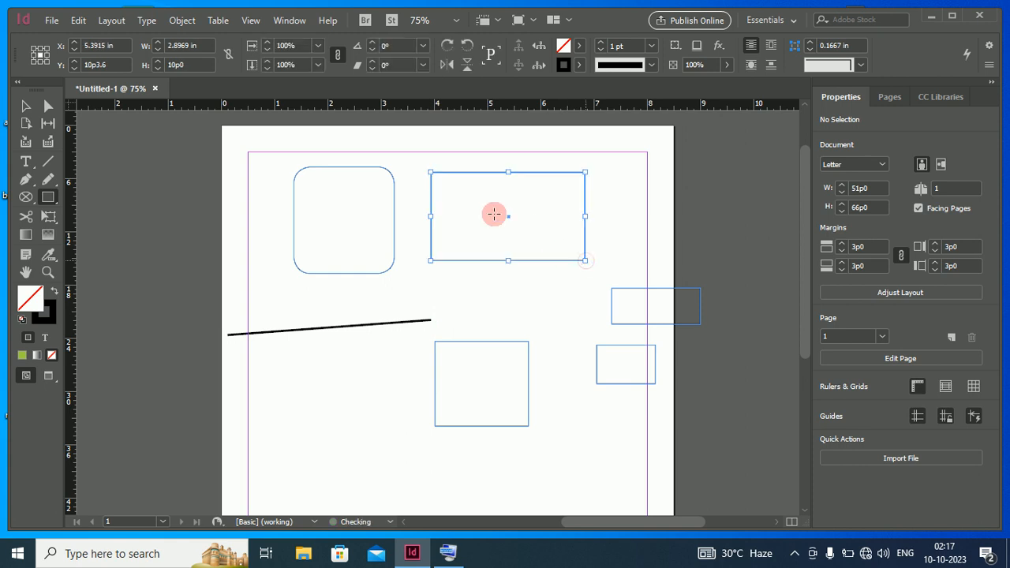
double_click(25, 303)
click(321, 192)
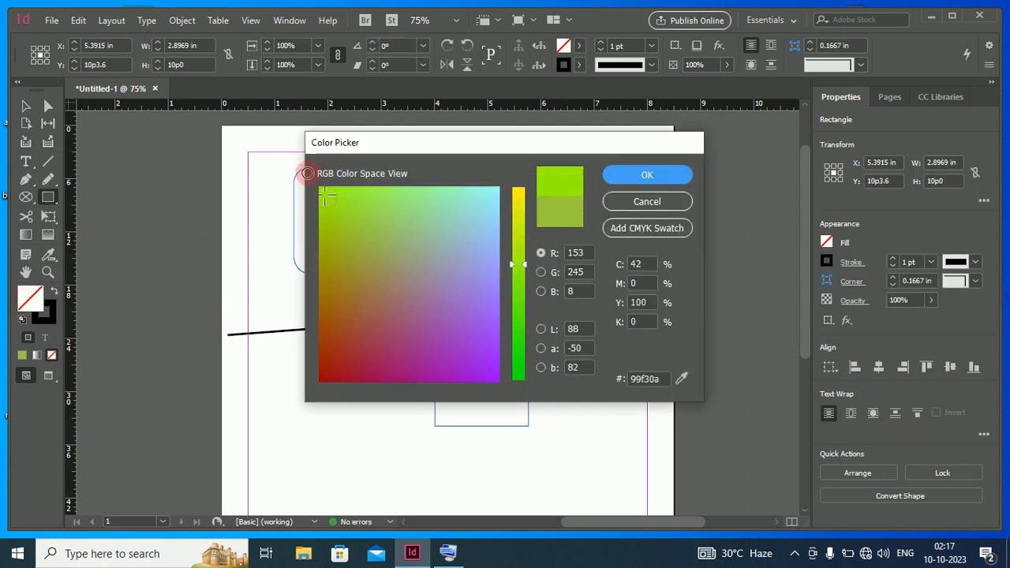
click(644, 174)
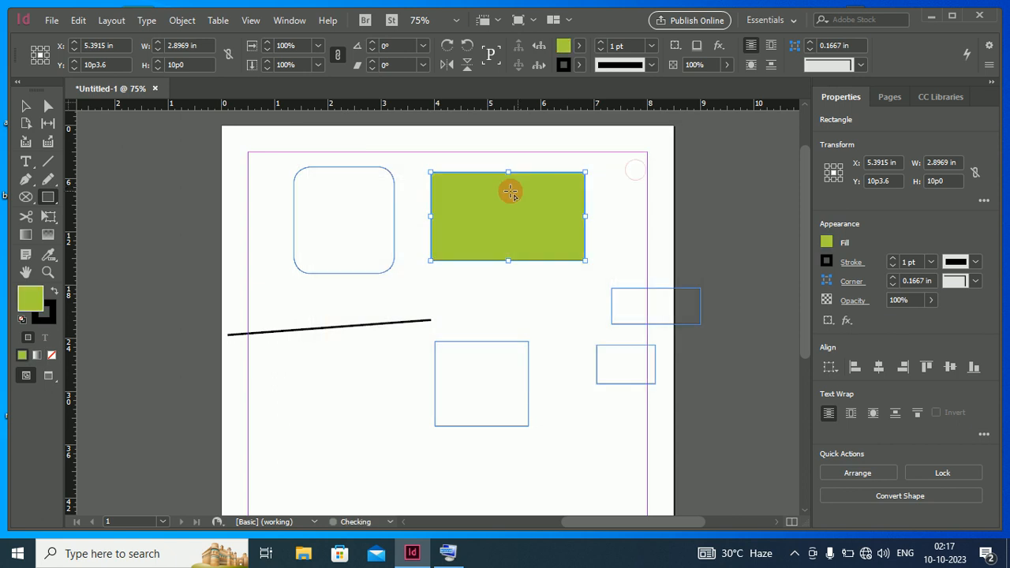
Resize the green rectangle to about 1.77 in wide and 12p1 high
click(27, 105)
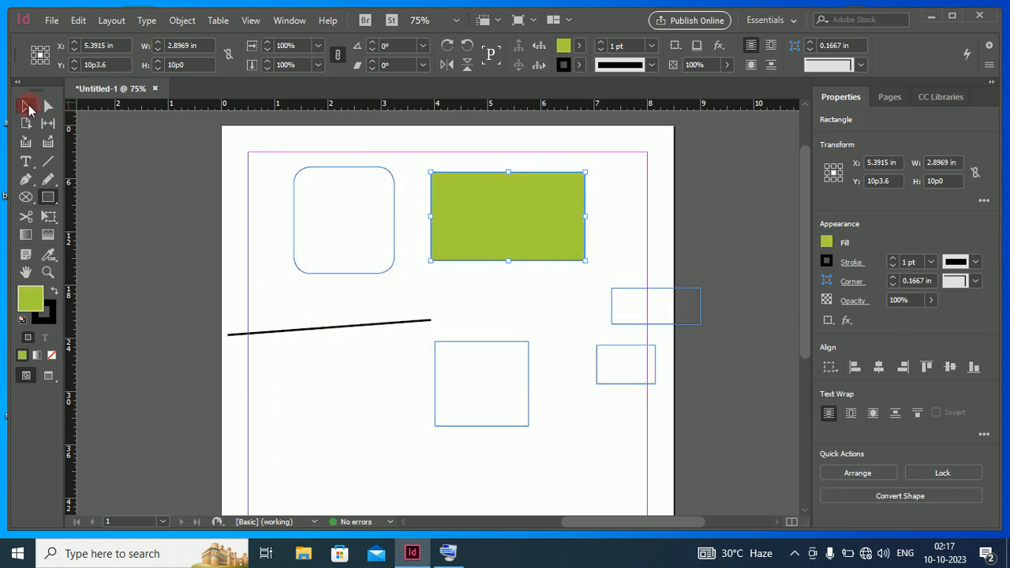
click(29, 108)
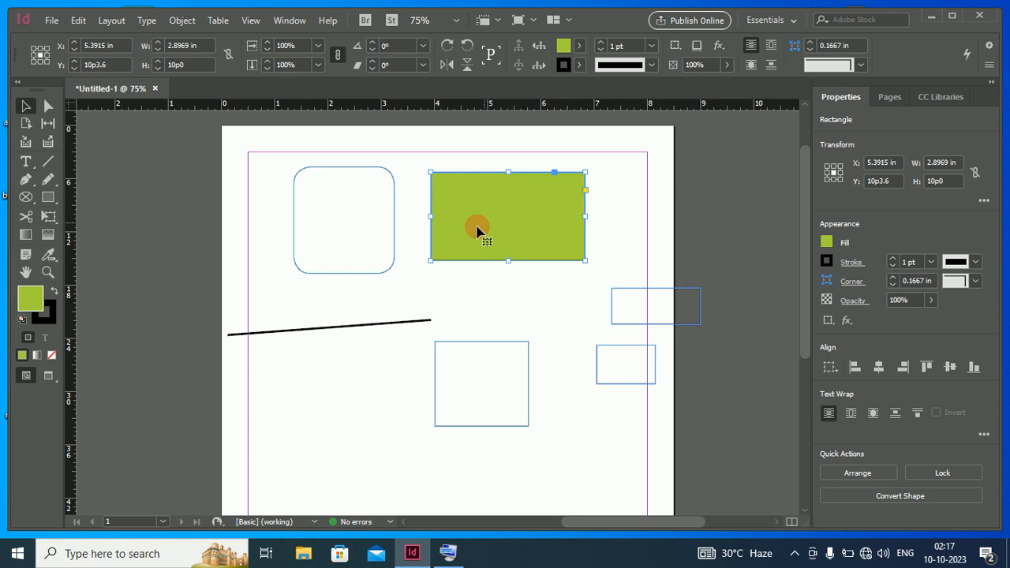
drag(432, 218, 411, 221)
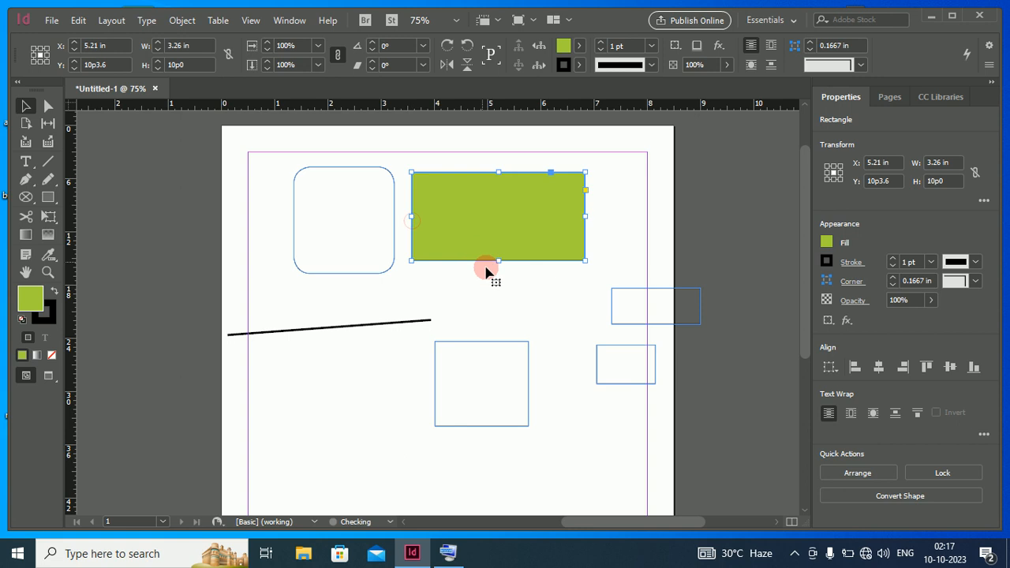
drag(501, 263, 501, 319)
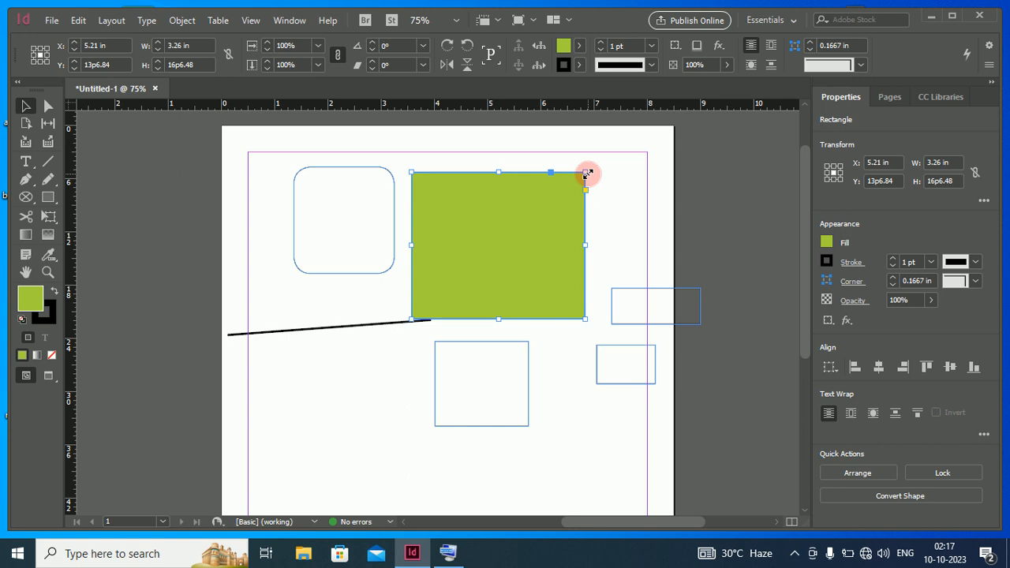
drag(587, 172, 506, 212)
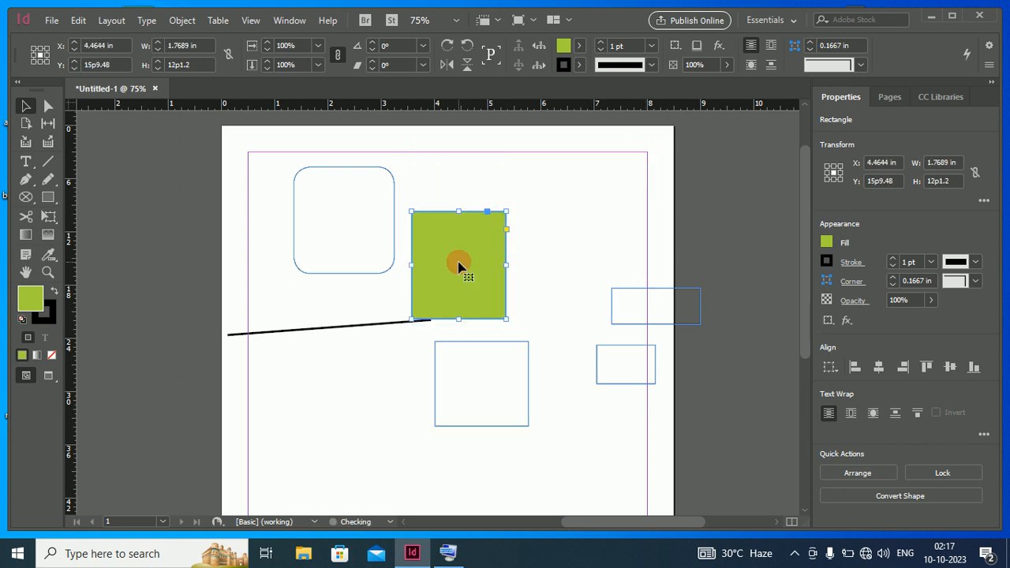
Move the green rectangle up and right to about X 5.13 in, Y 12p3.7 and rotate it to 91°
drag(460, 266, 552, 205)
drag(551, 194, 501, 218)
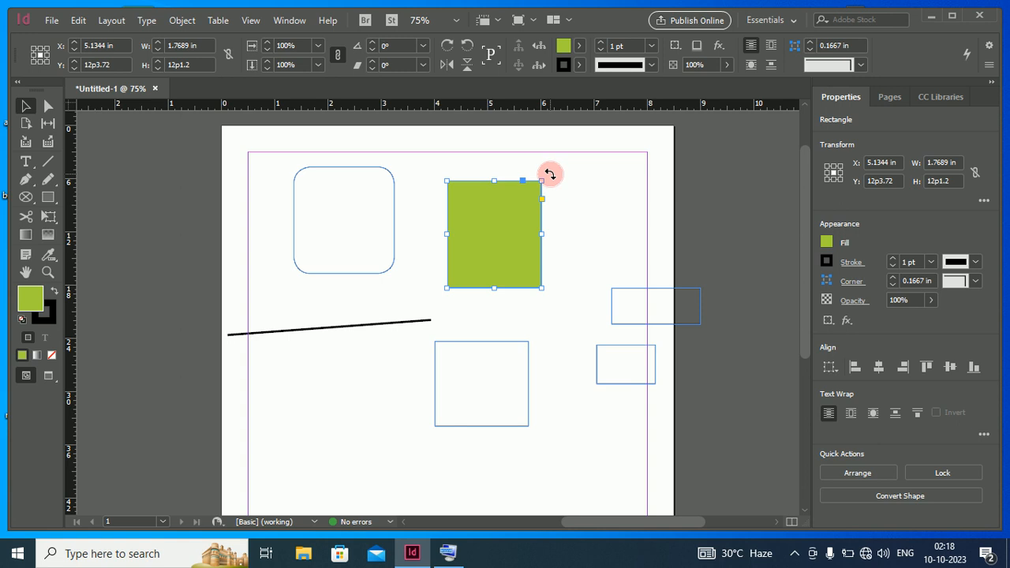
drag(550, 174, 413, 252)
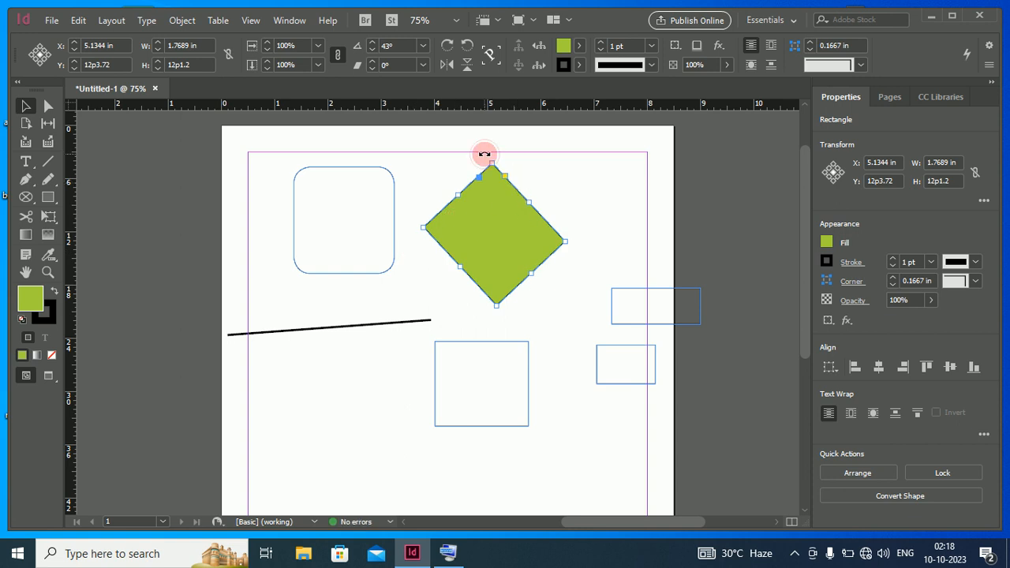
drag(483, 154, 430, 195)
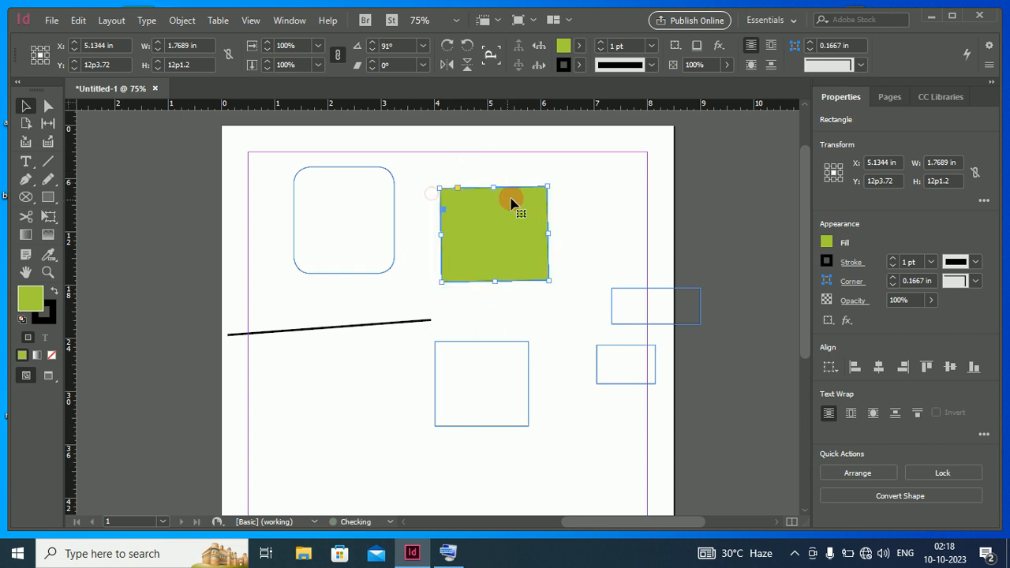
Round all corners of the green rectangle to a 0.4167 in radius and shift it slightly up and left
click(458, 189)
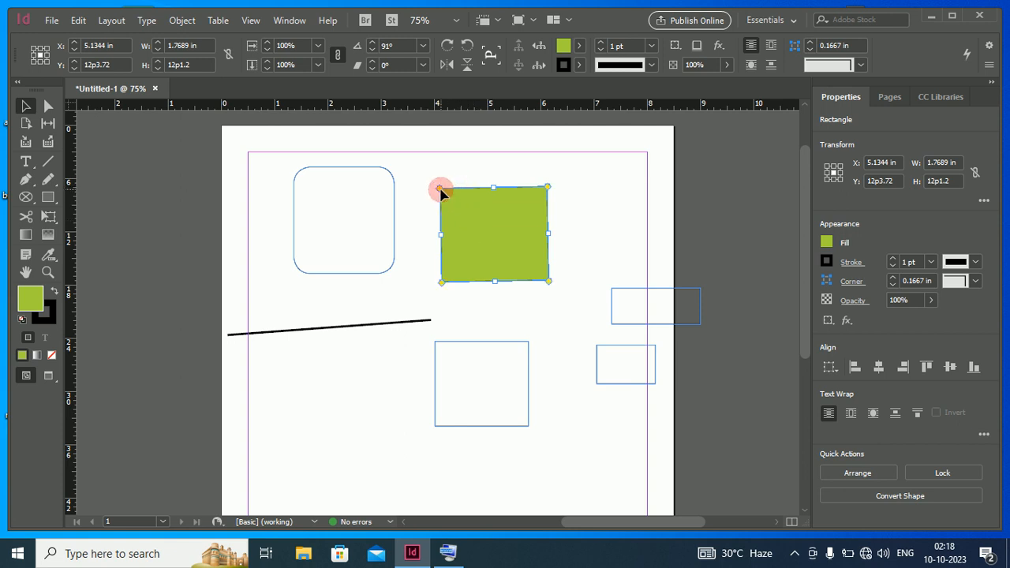
drag(440, 191, 500, 219)
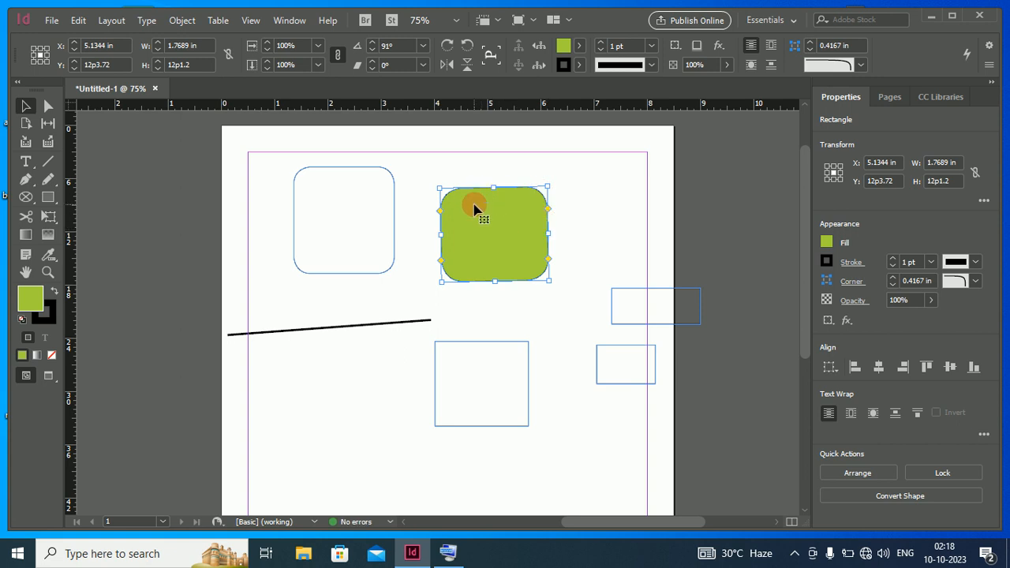
click(426, 163)
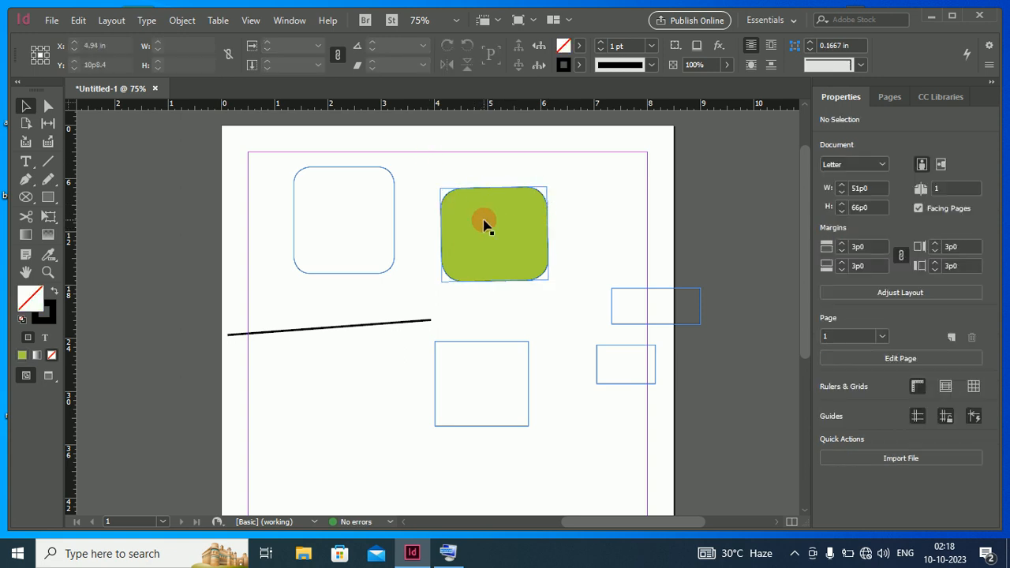
mouse_move(483, 224)
mouse_down()
mouse_move(540, 190)
mouse_move(471, 211)
mouse_up()
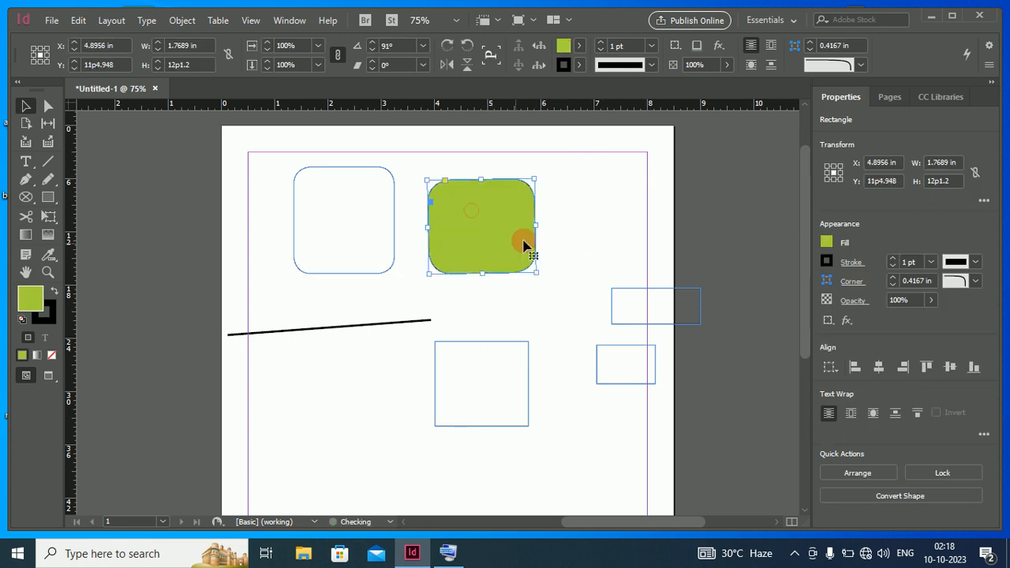
Enlarge the rounded green shape to about 2.17 in by 14p0.5 and rotate it to 100°
drag(537, 273, 553, 295)
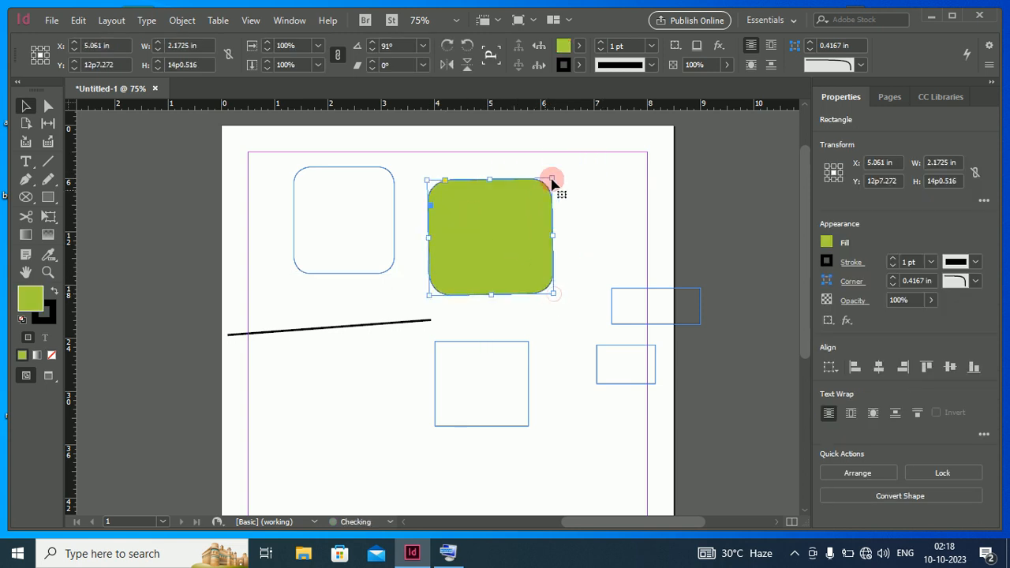
drag(555, 170, 537, 157)
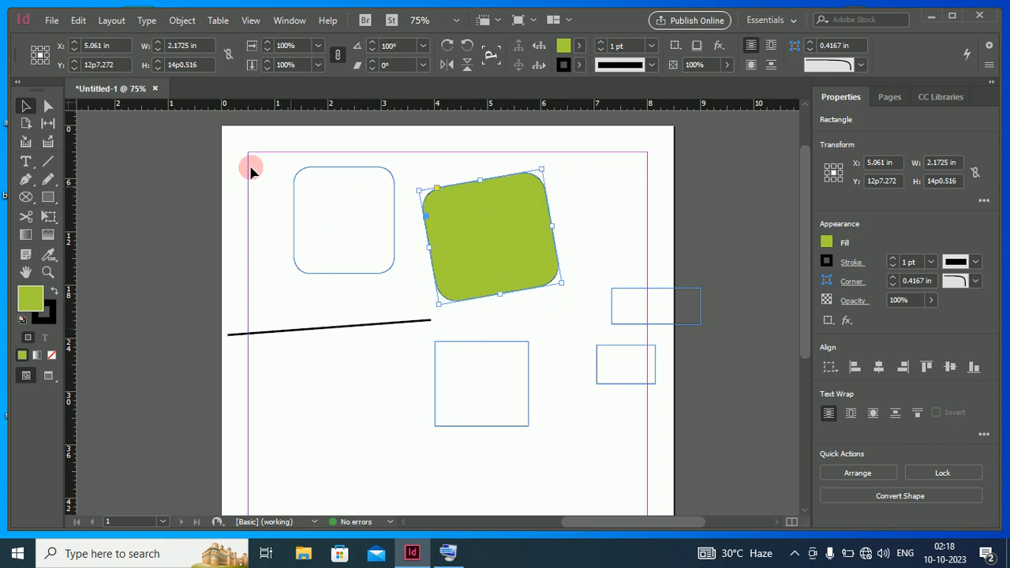
Select all objects on the page and move them together right and slightly down, to about X 6.15 in, Y 21p5.8
drag(210, 140, 745, 454)
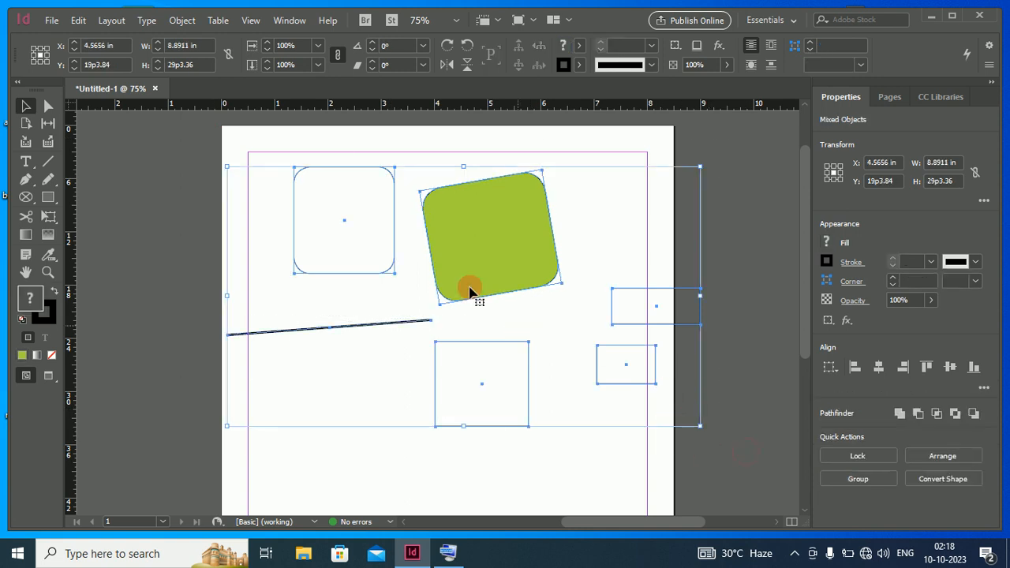
drag(466, 252, 524, 270)
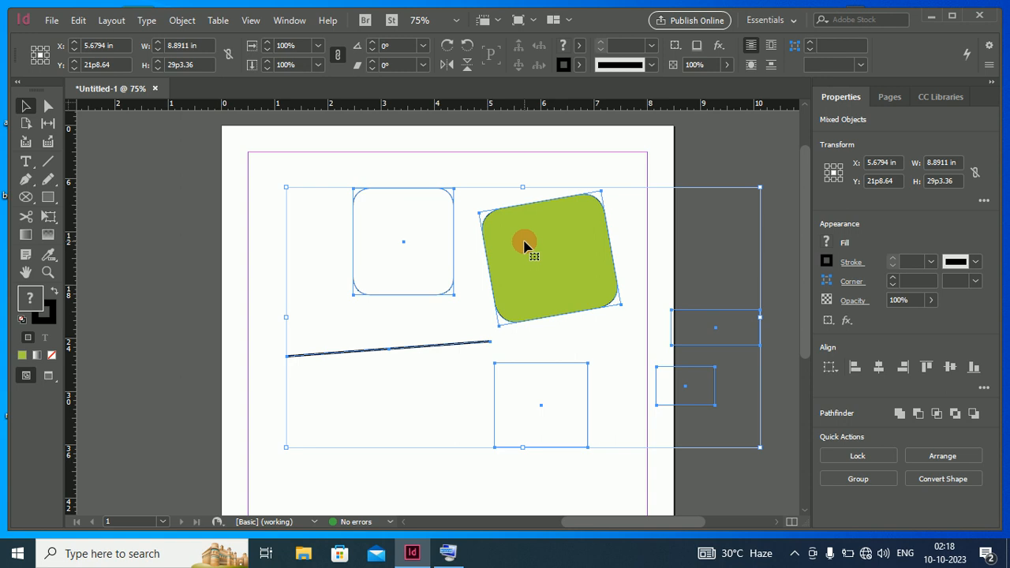
drag(524, 246, 549, 244)
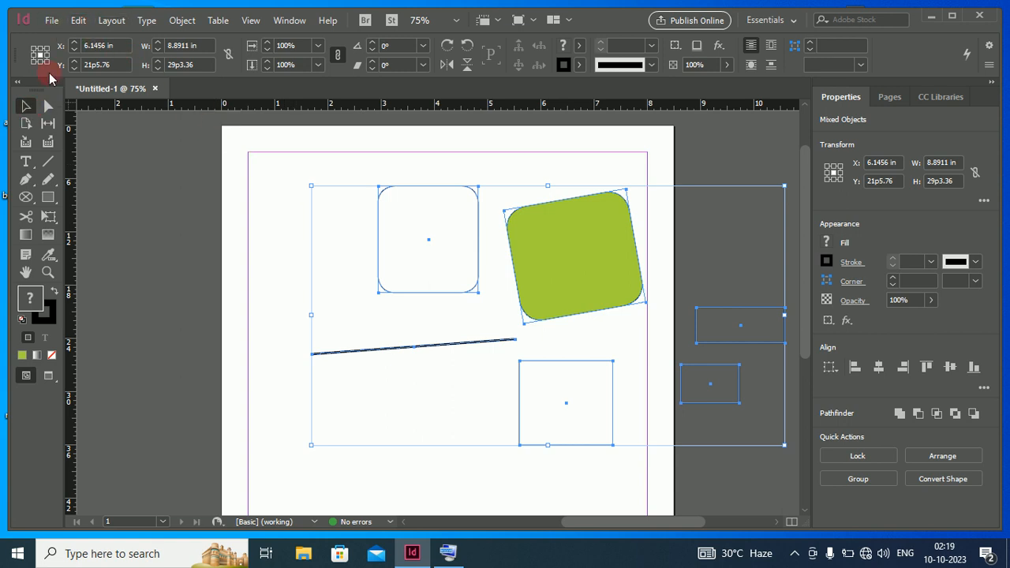
click(77, 19)
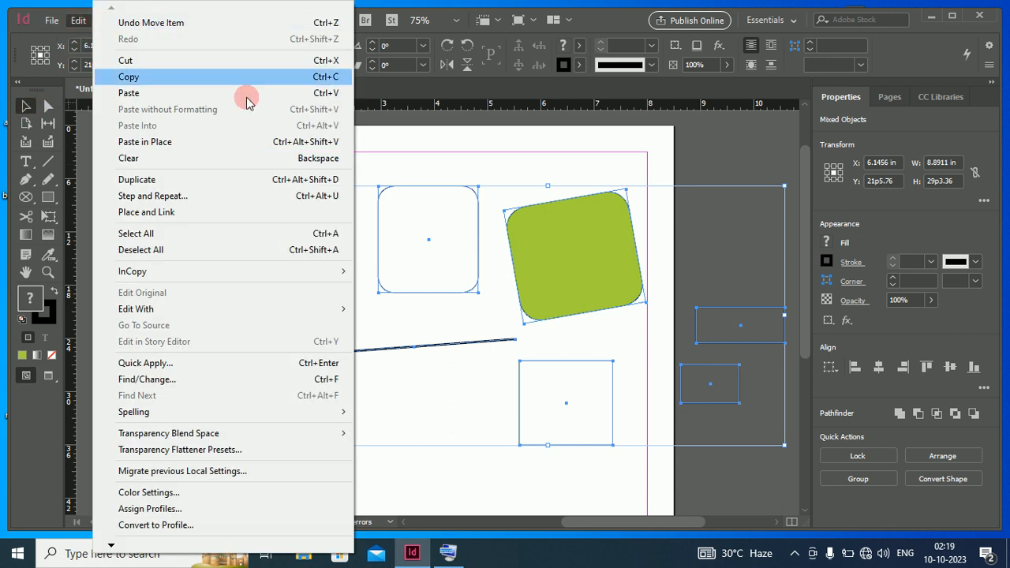
click(442, 158)
click(442, 158)
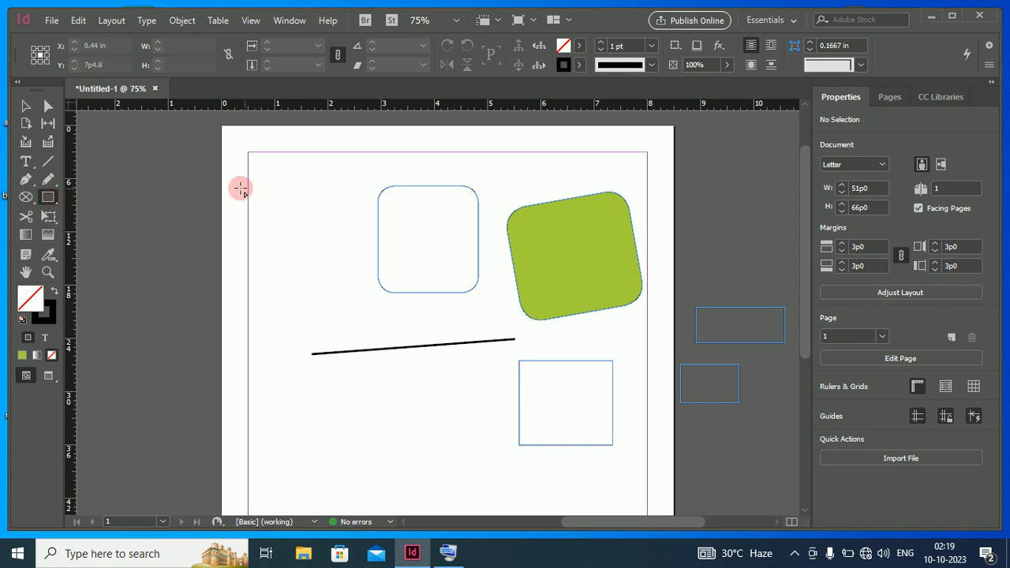
Draw an unfilled rectangle about 2.9 in wide and 13p1 high across the page's left edge and set its stroke to 7 pt
drag(207, 172, 361, 287)
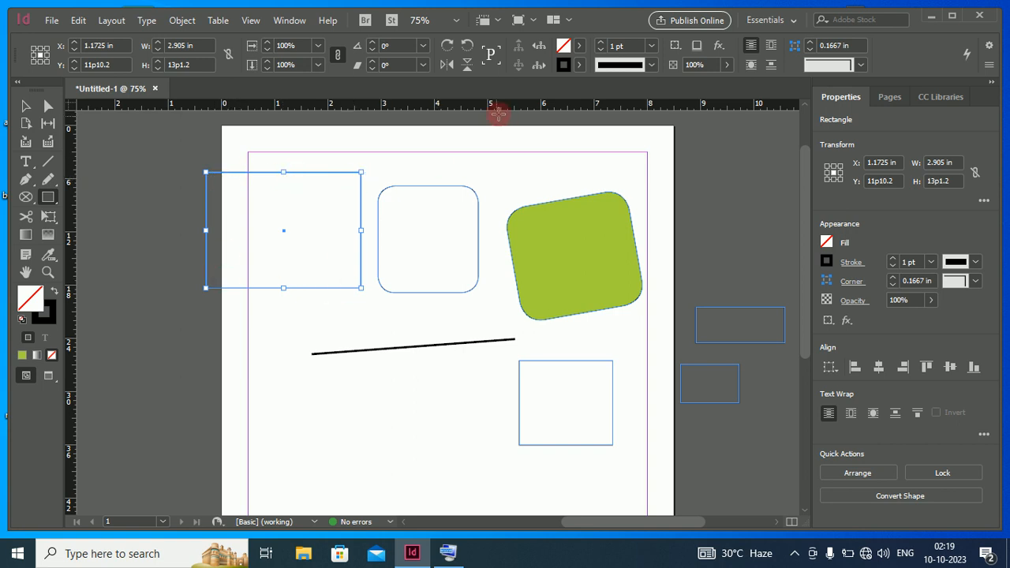
click(602, 43)
click(602, 43)
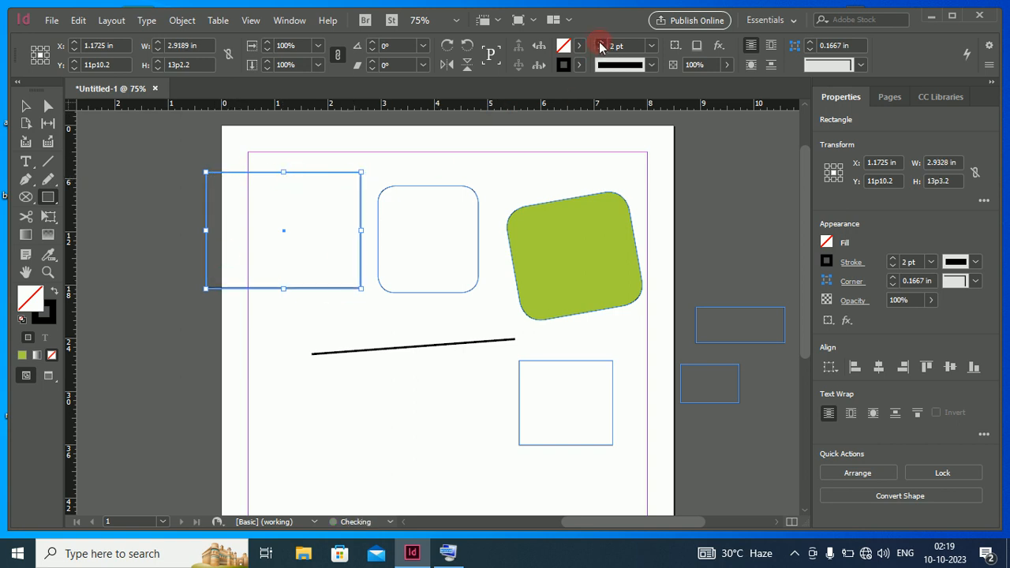
click(601, 44)
click(601, 44)
click(602, 43)
click(602, 43)
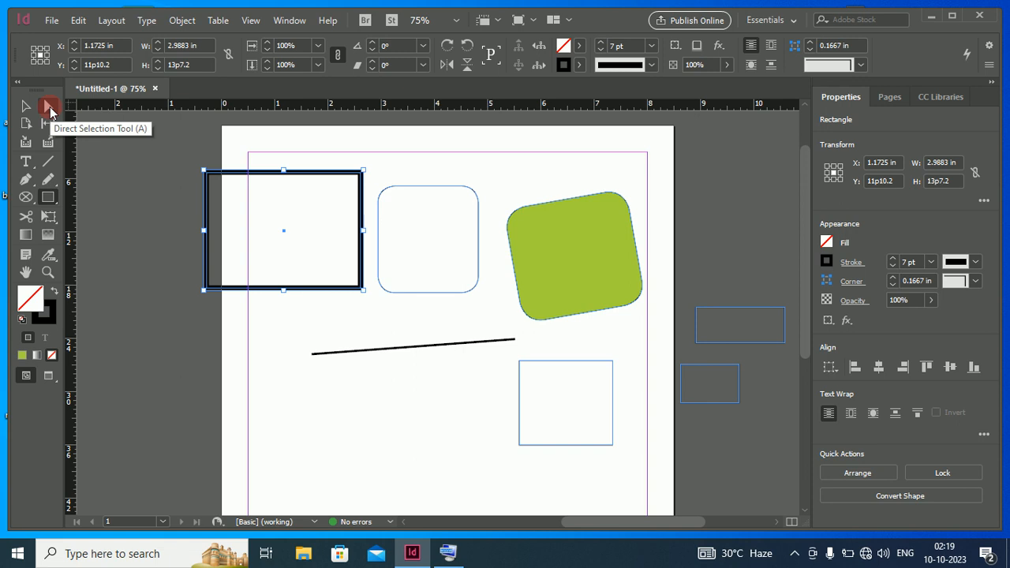
With Direct Selection, shift the thick-stroked rectangle down-left and pull its upper-right anchor point inward to about X 0.75 in, Y 12p10.7
click(50, 111)
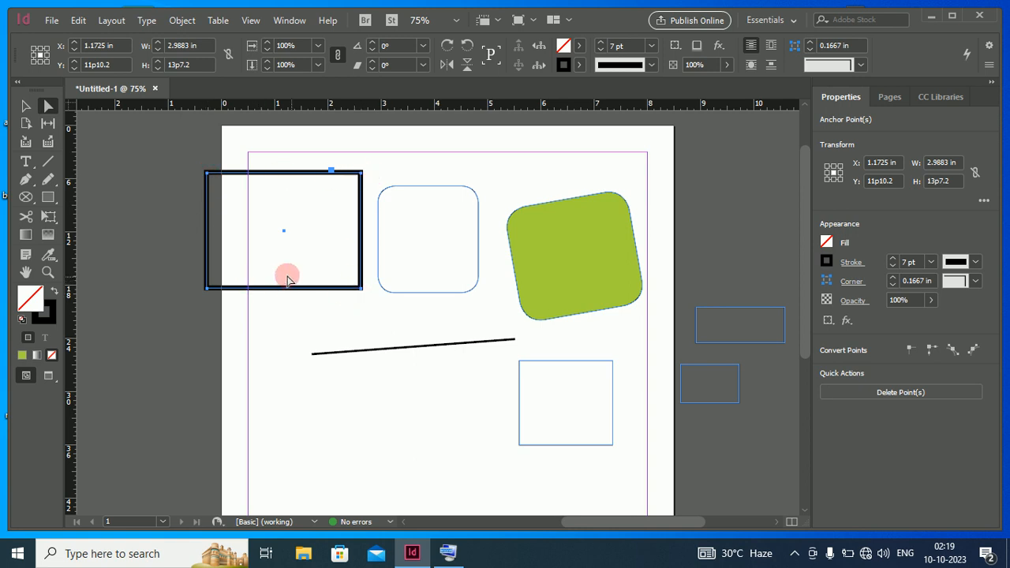
mouse_move(275, 291)
mouse_down()
mouse_move(272, 340)
mouse_move(205, 311)
mouse_move(267, 302)
mouse_up()
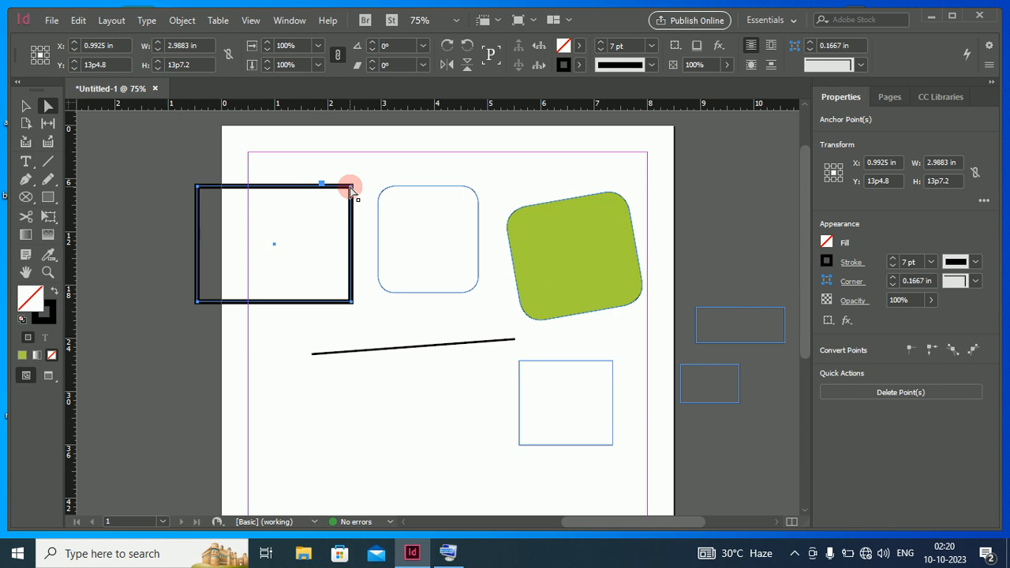
click(363, 175)
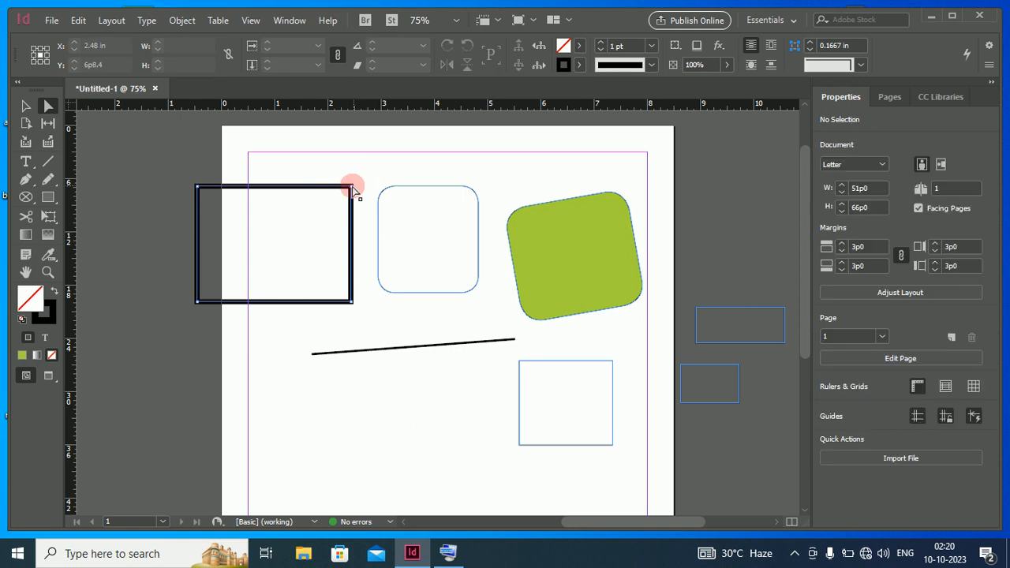
drag(353, 188, 261, 240)
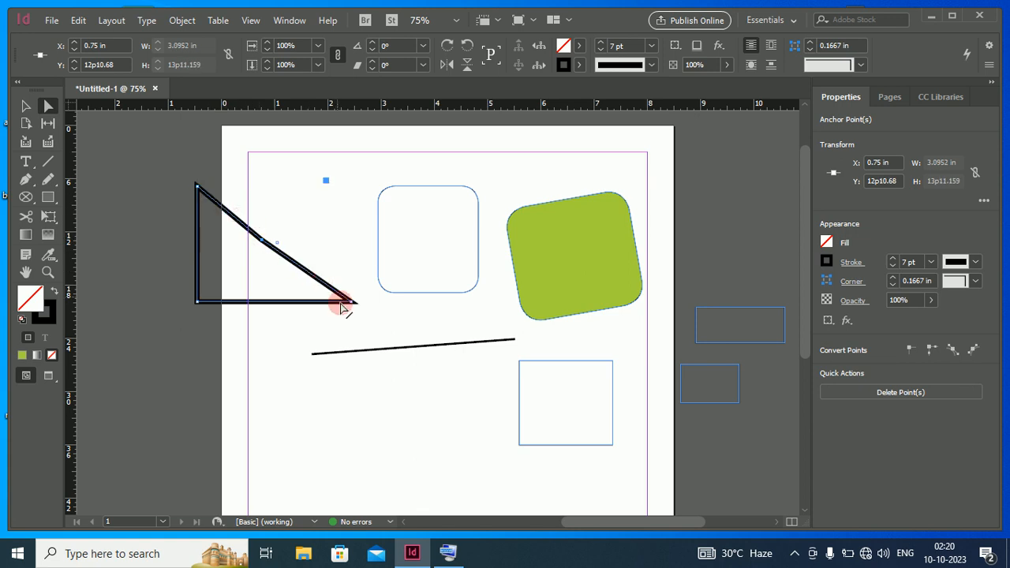
click(330, 255)
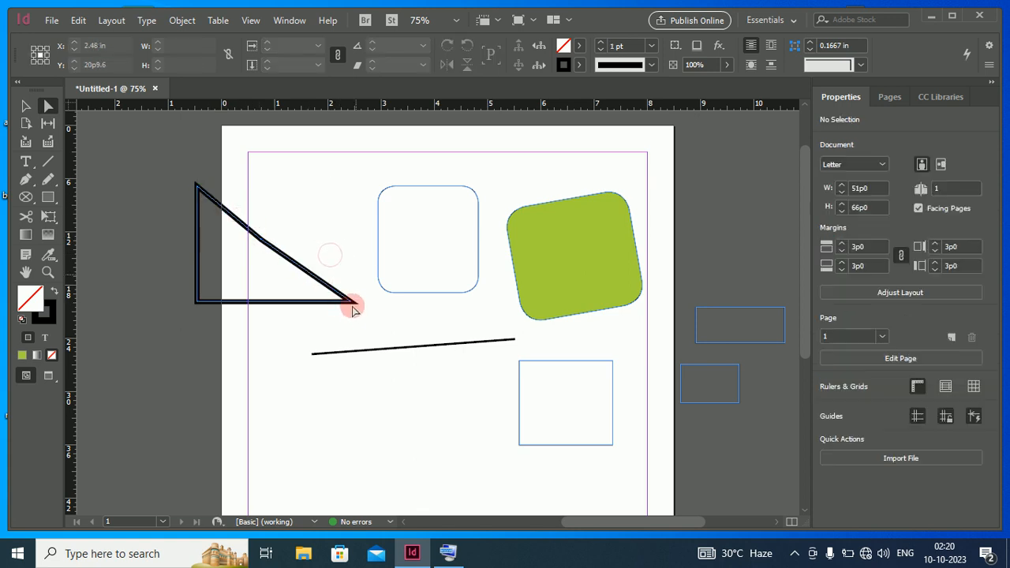
Move the thick-stroked shape's right anchor point up to about X 2.3 in, Y 12p6, and its inner anchor point to about X 1.44 in, Y 4p0
drag(353, 306, 344, 236)
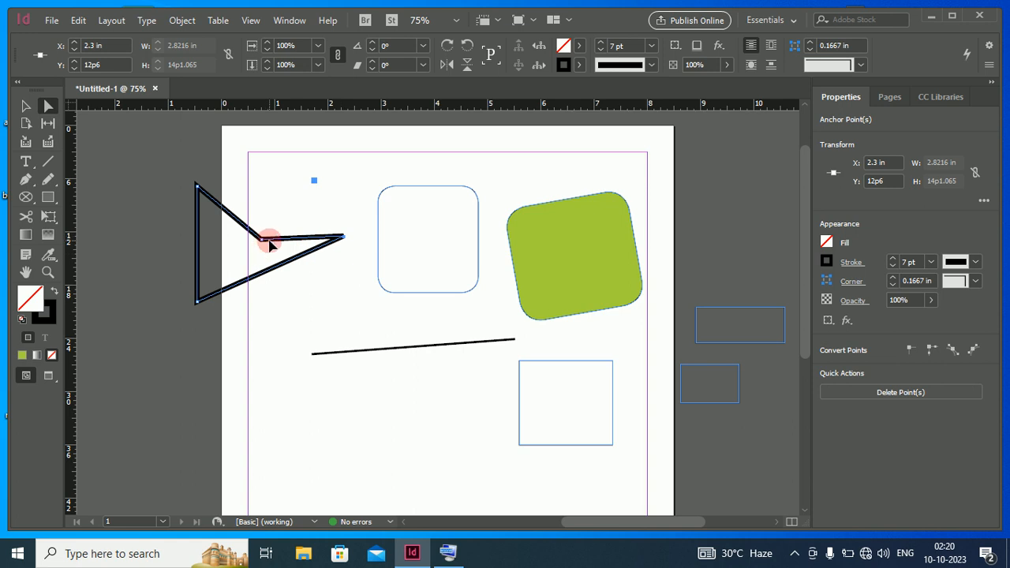
click(264, 243)
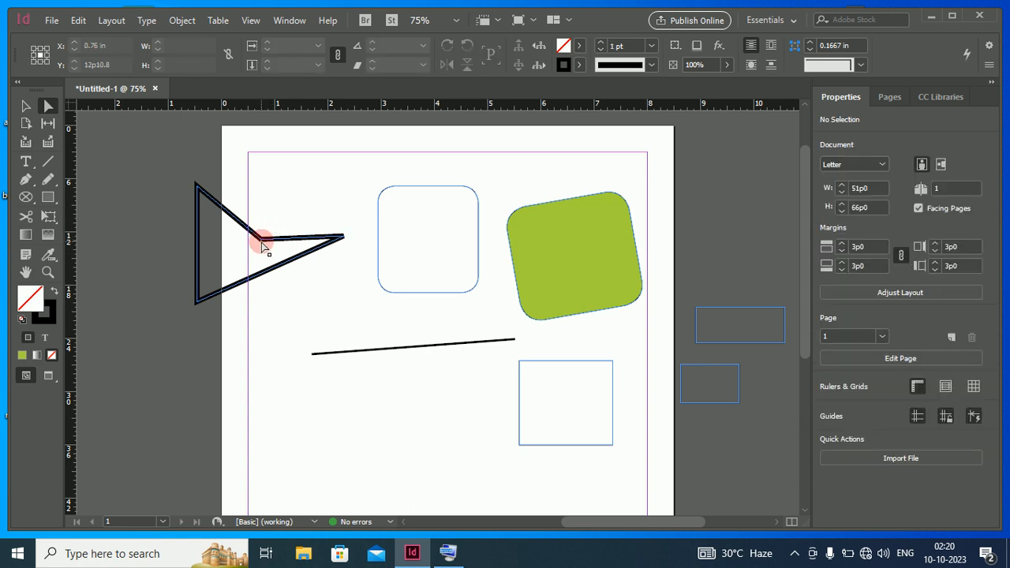
drag(264, 243, 298, 164)
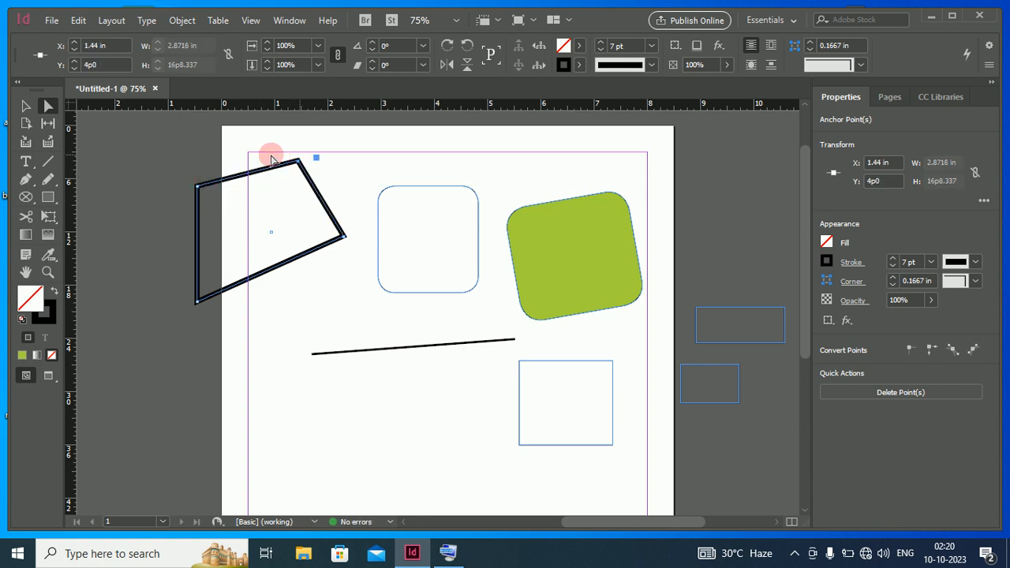
Select the thick-stroked shape's two upper anchor points and shift them right together, making the shape about 3.14 in wide
drag(137, 134, 327, 214)
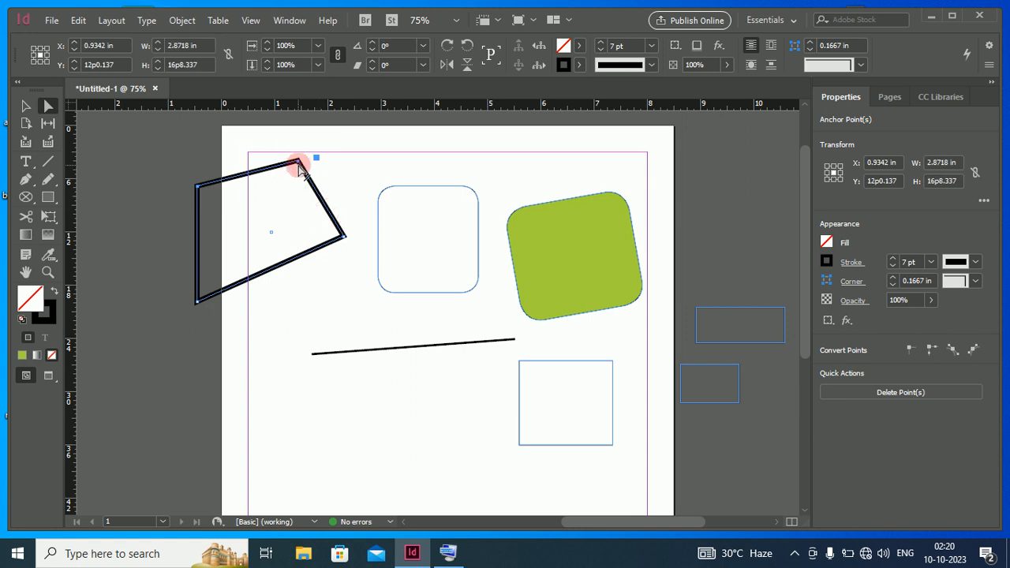
drag(298, 163, 355, 163)
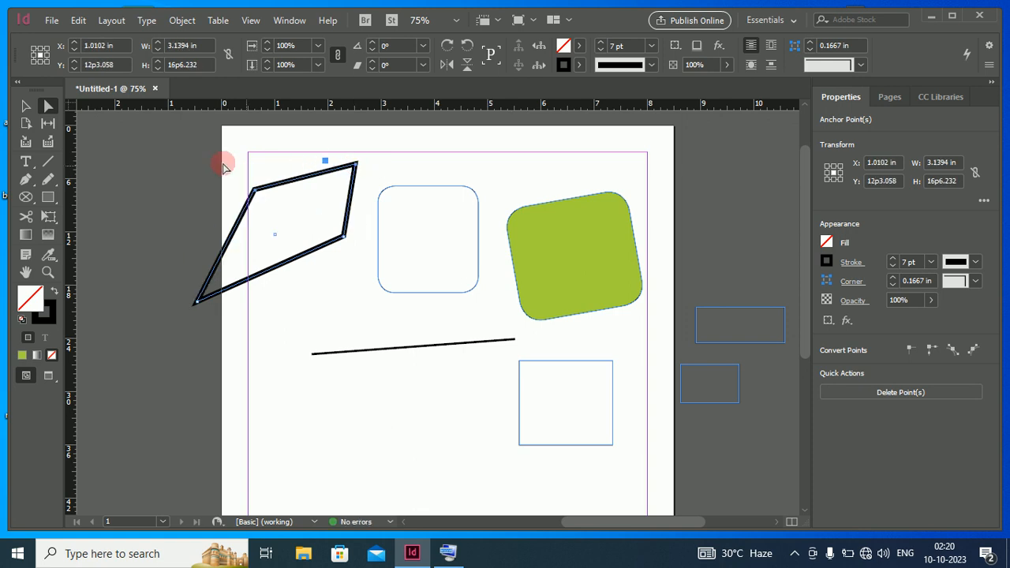
click(351, 336)
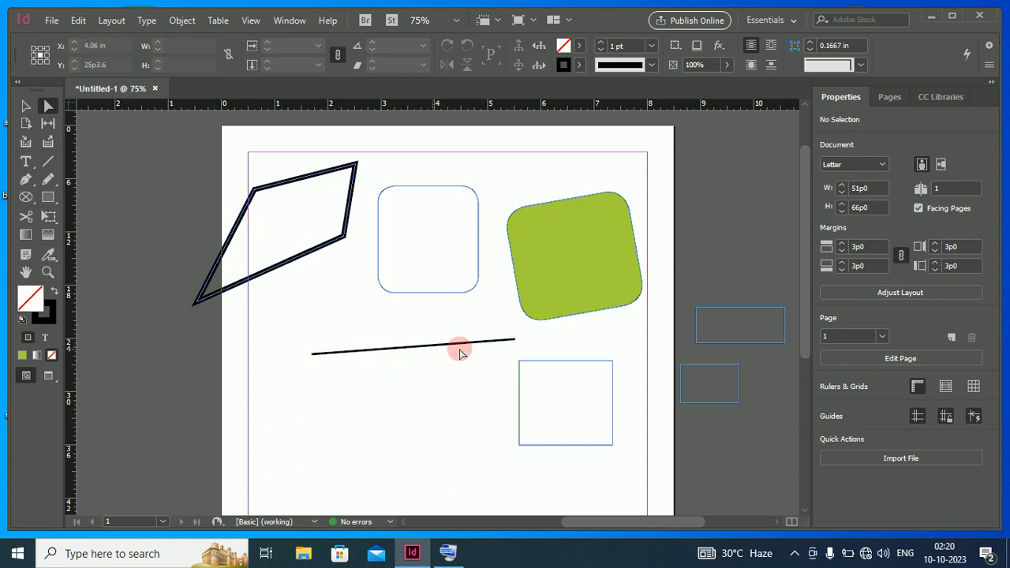
Move the black line's left endpoint to about X 2.16 in, Y 27p0, and its right endpoint to about X 5.2 in, Y 26p6
click(368, 348)
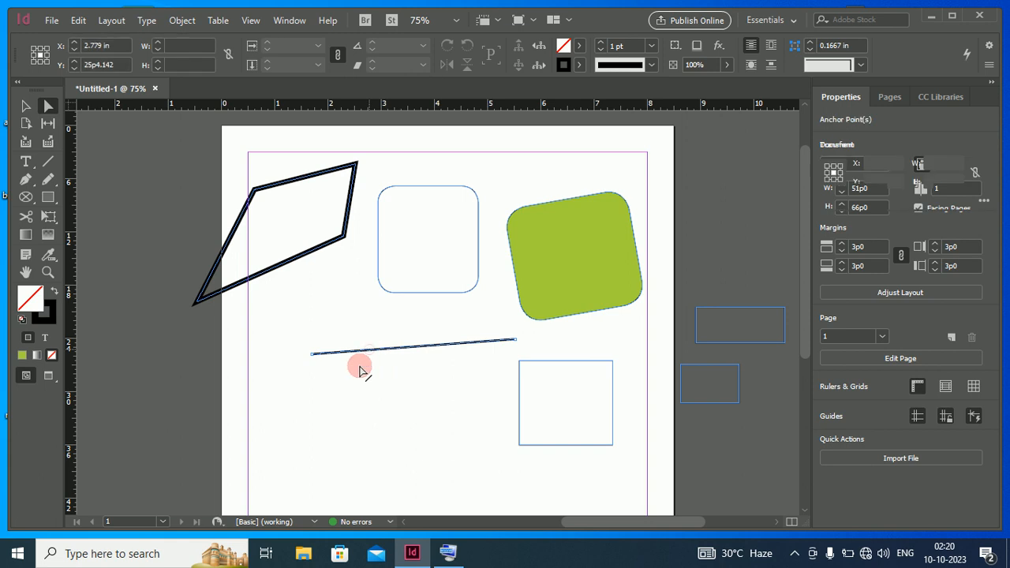
click(312, 356)
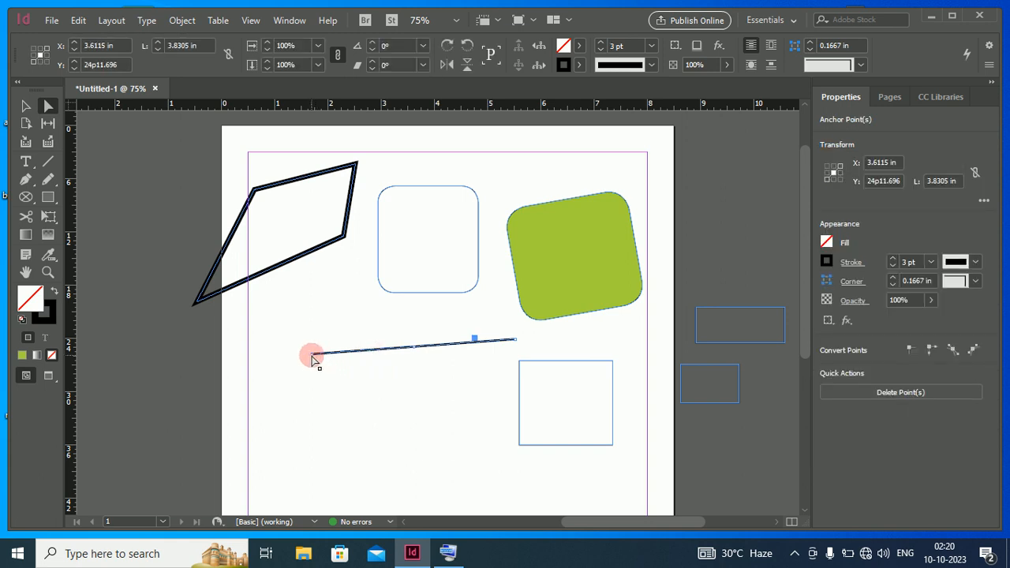
click(320, 394)
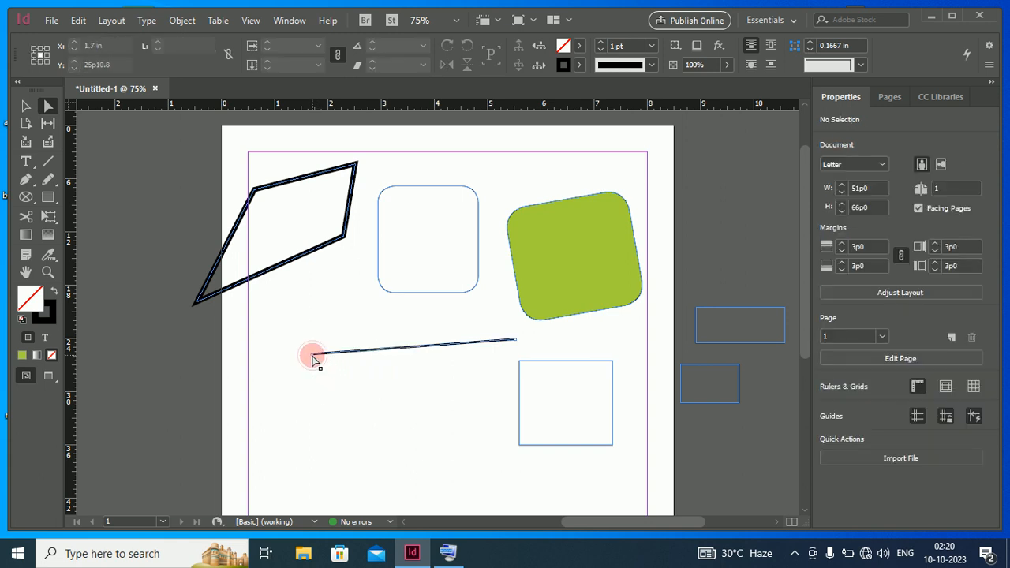
drag(312, 359, 337, 364)
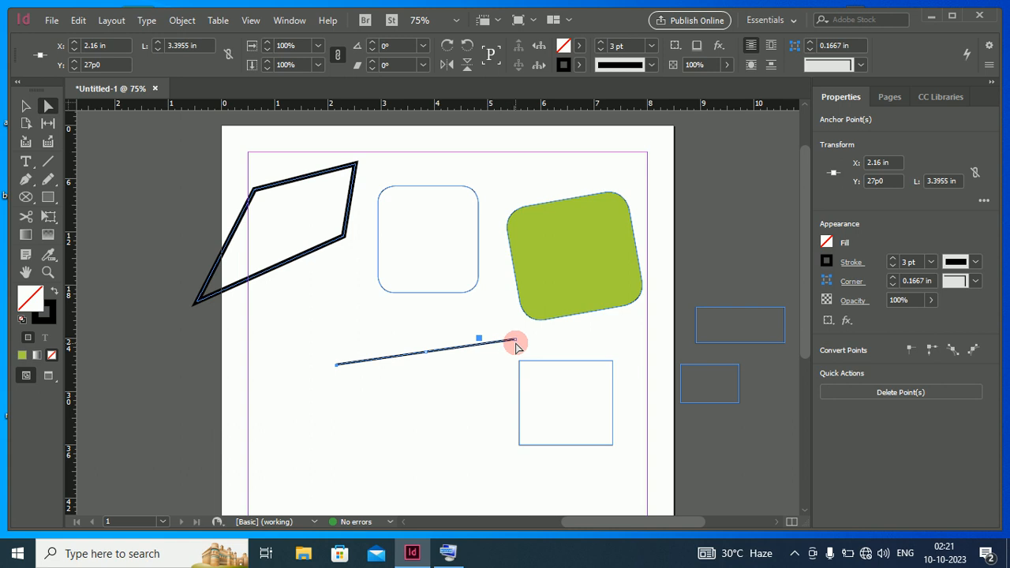
drag(516, 345, 499, 361)
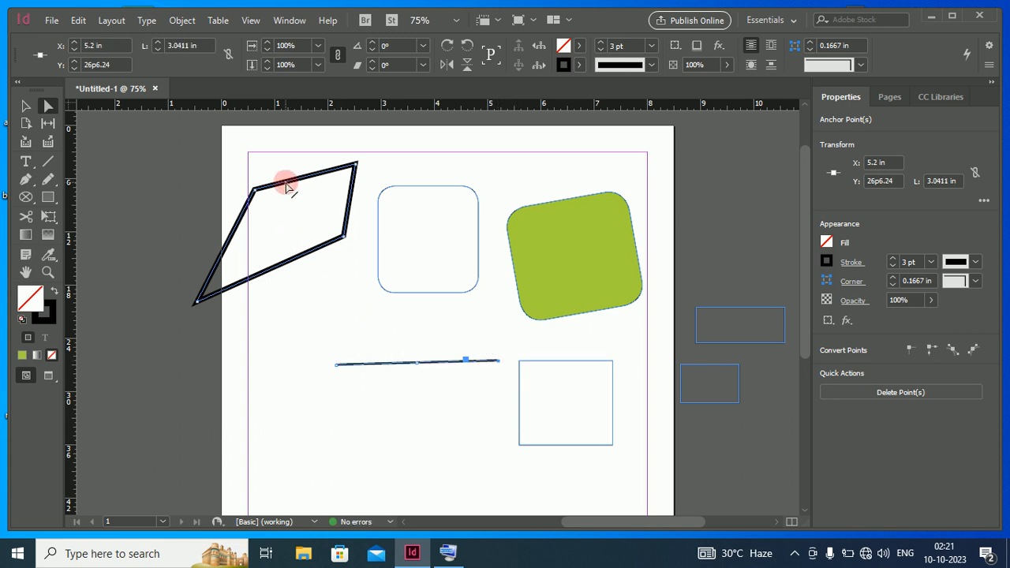
Select every object on the page and pasteboard with the Selection tool and clear them all
click(26, 106)
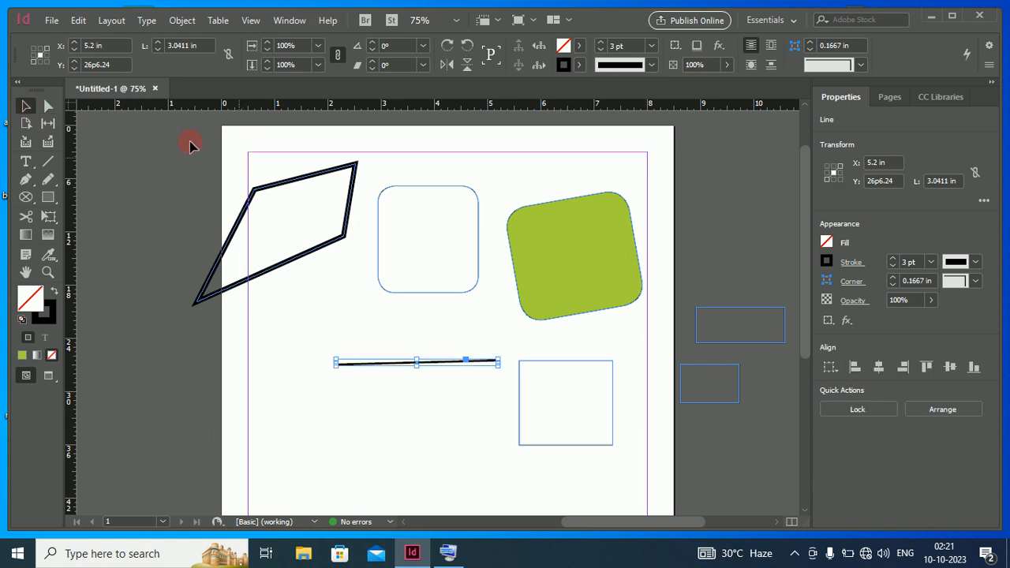
drag(154, 138, 791, 482)
right_click(442, 226)
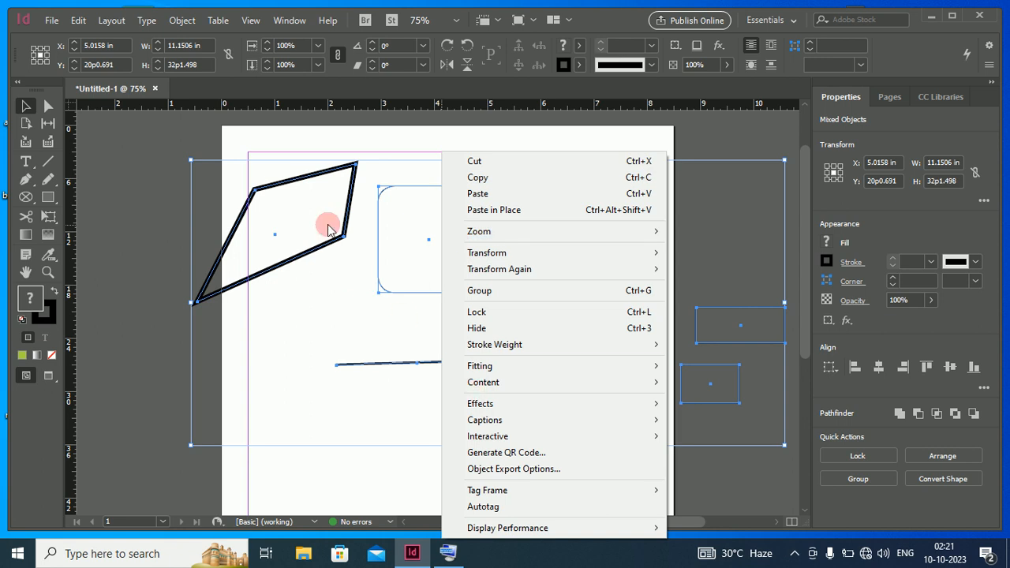
click(79, 21)
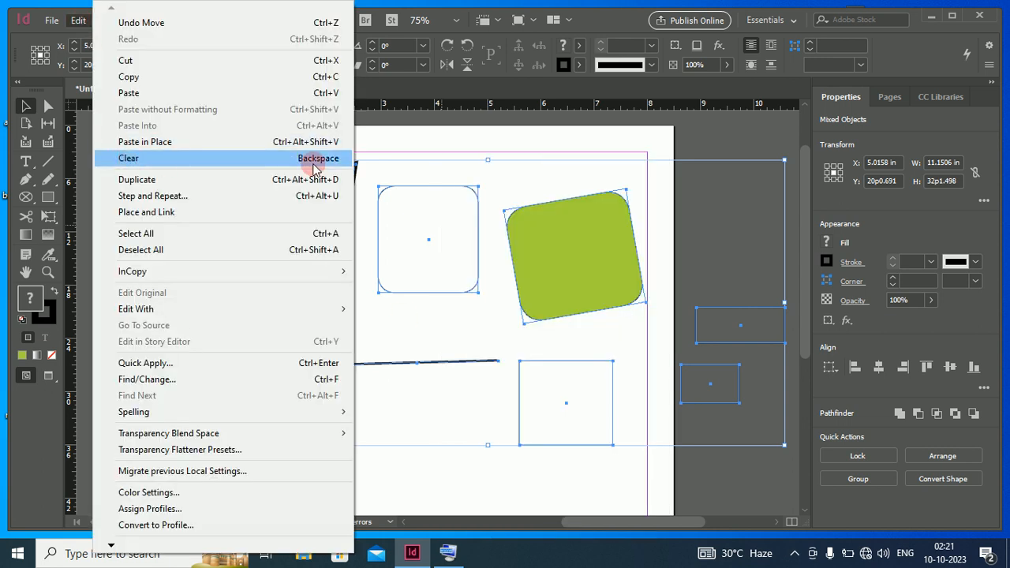
click(128, 159)
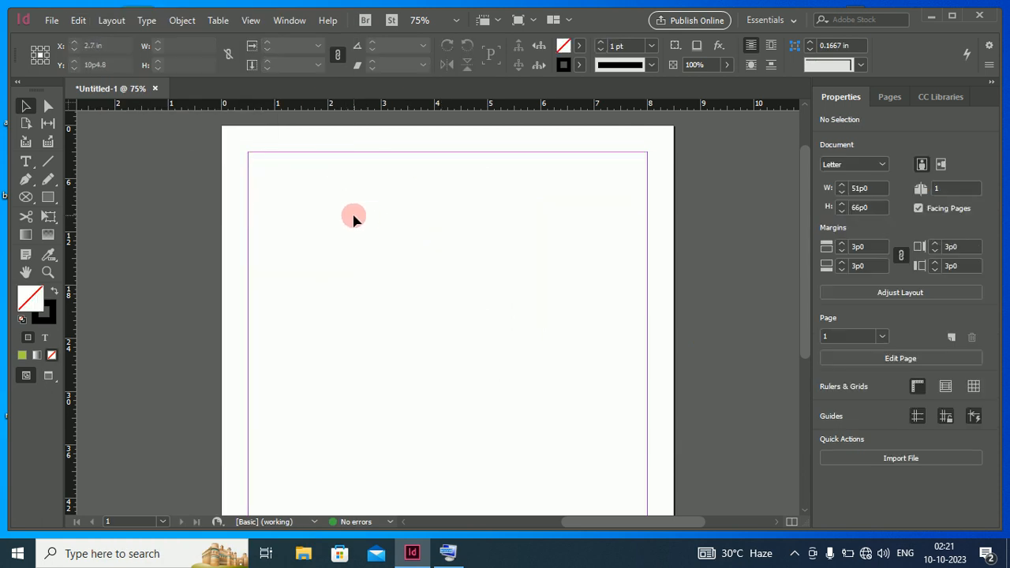
Draw an unfilled rectangle about 4.88 in wide and 17p6 high in the upper part of the page and set its stroke to 5 pt
click(48, 198)
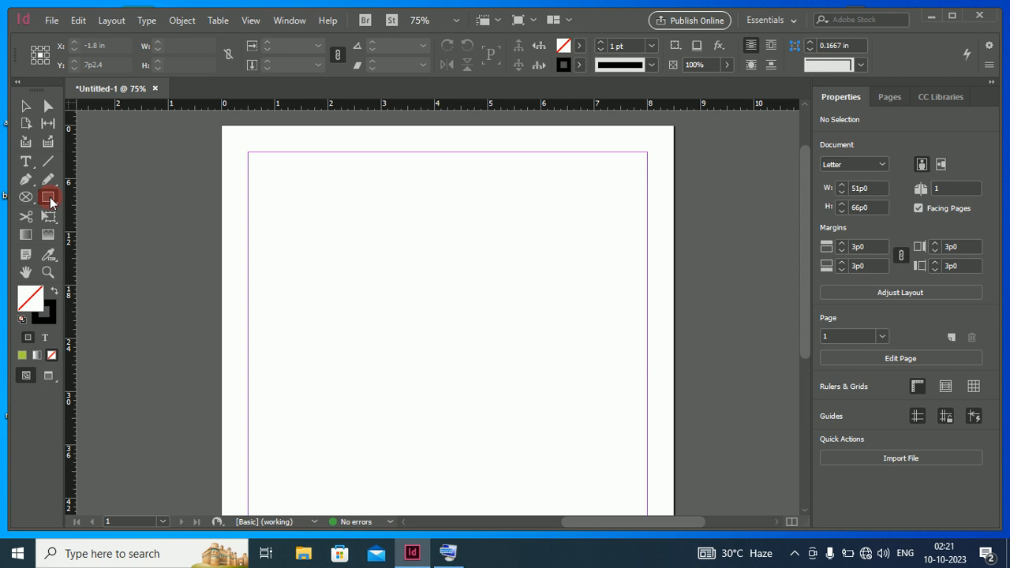
drag(308, 194, 568, 349)
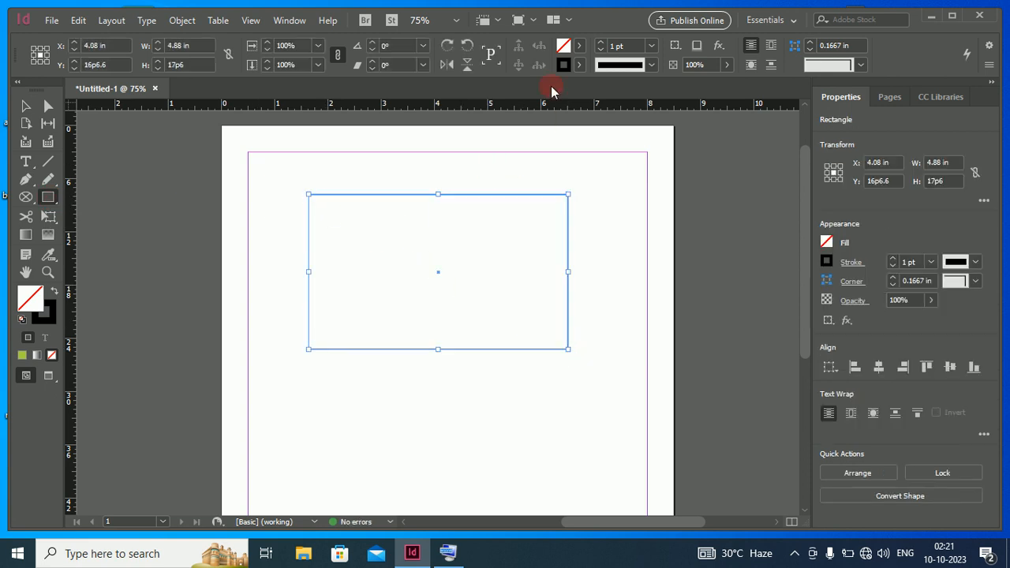
click(601, 43)
click(601, 44)
click(600, 43)
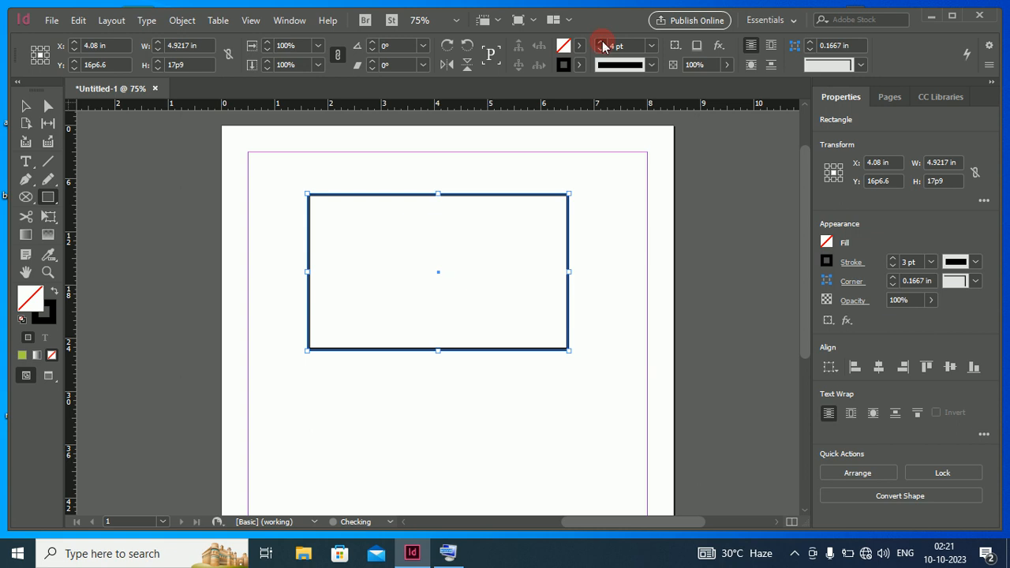
click(600, 43)
With Direct Selection, select the rectangle's two upper anchor points and shift them slightly up and right, slanting it into a parallelogram
click(48, 109)
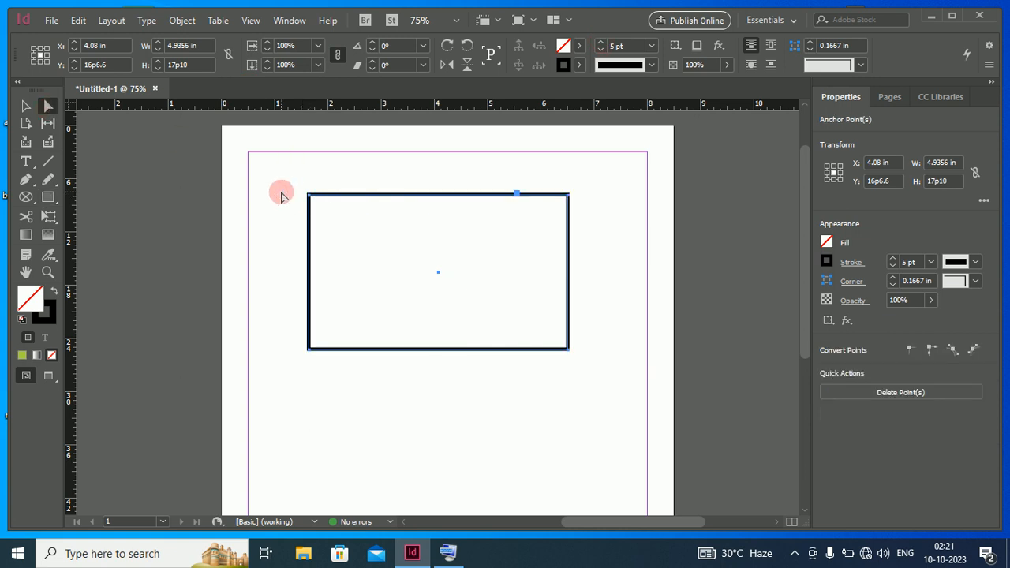
drag(291, 172, 602, 237)
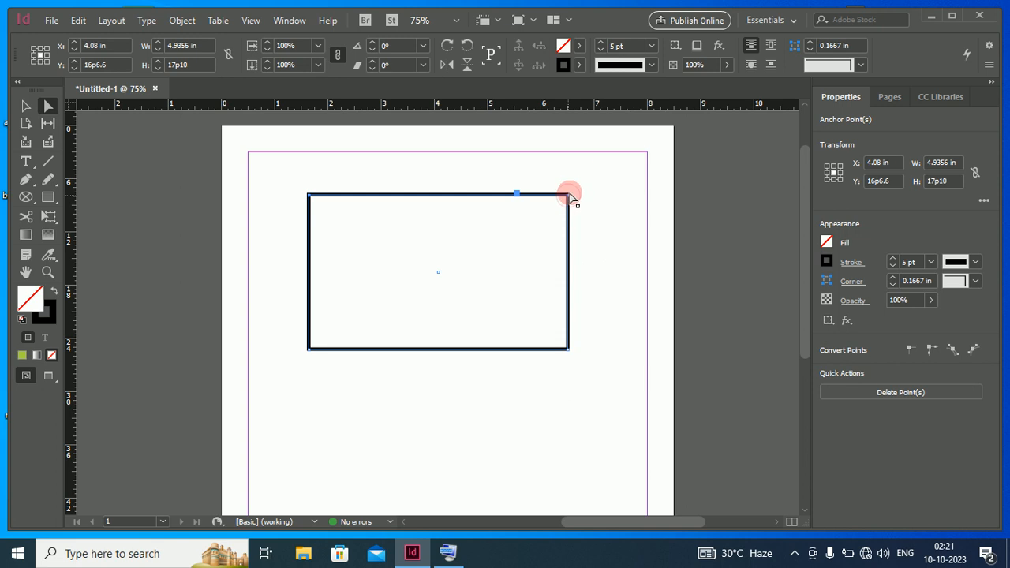
drag(569, 195, 599, 181)
click(642, 172)
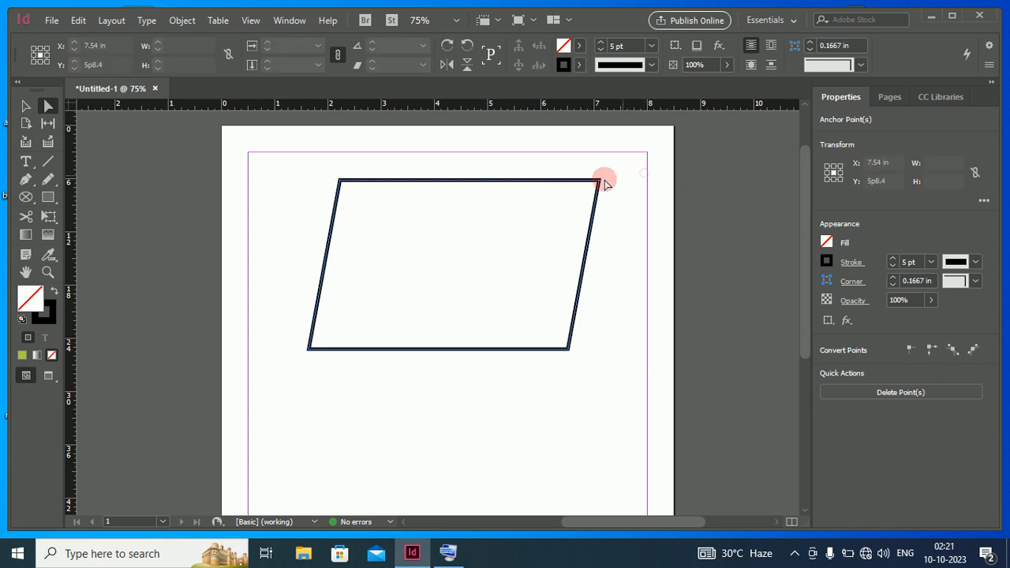
Shift the parallelogram's right side down-left and move its upper-right, lower-left and upper-left anchors to about (6.52 in, 4p3.6), (0.34 in, 27p8.4) and (3.66 in, 15p9.6)
drag(600, 185, 568, 164)
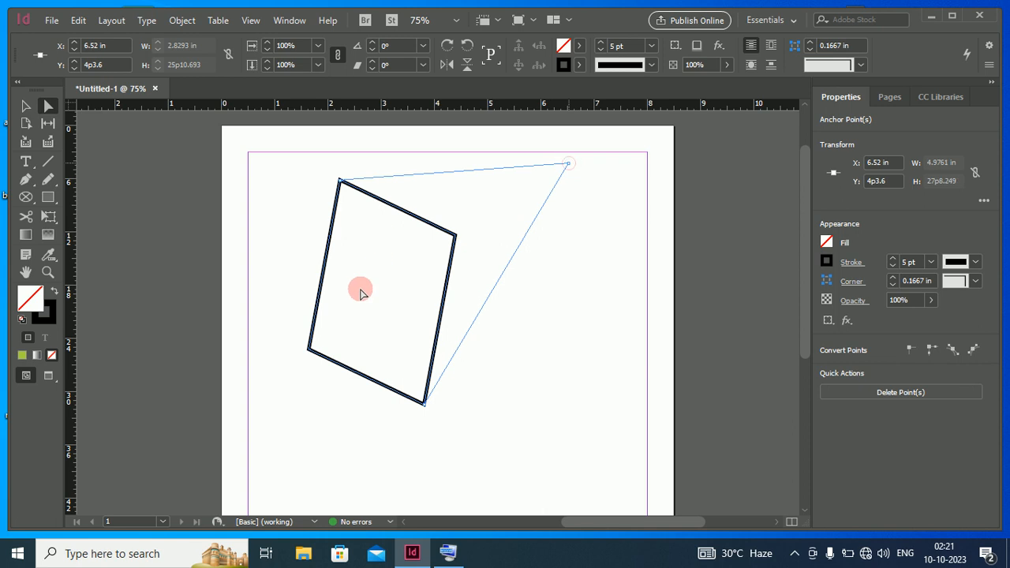
drag(310, 350, 241, 371)
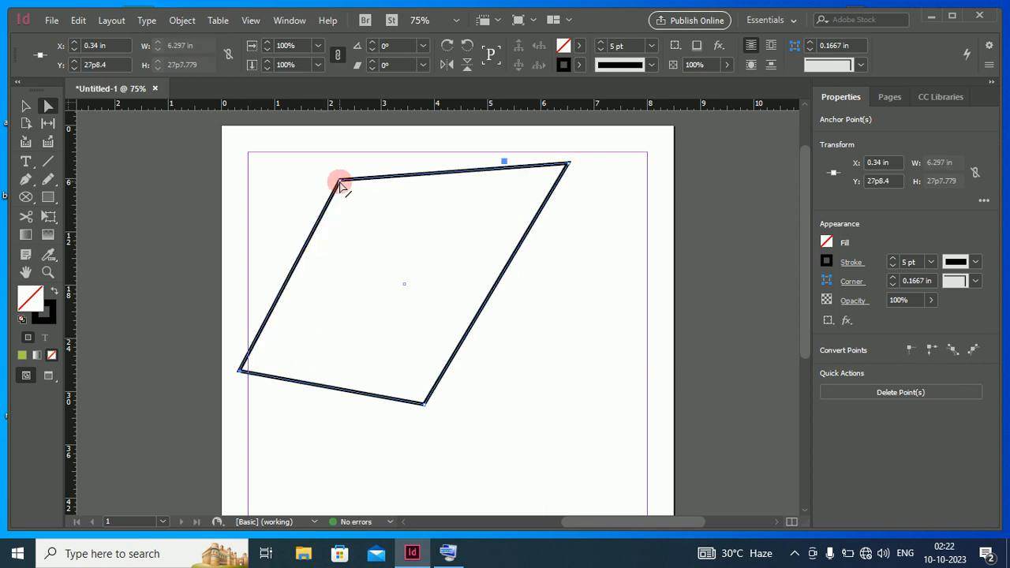
drag(342, 185, 416, 267)
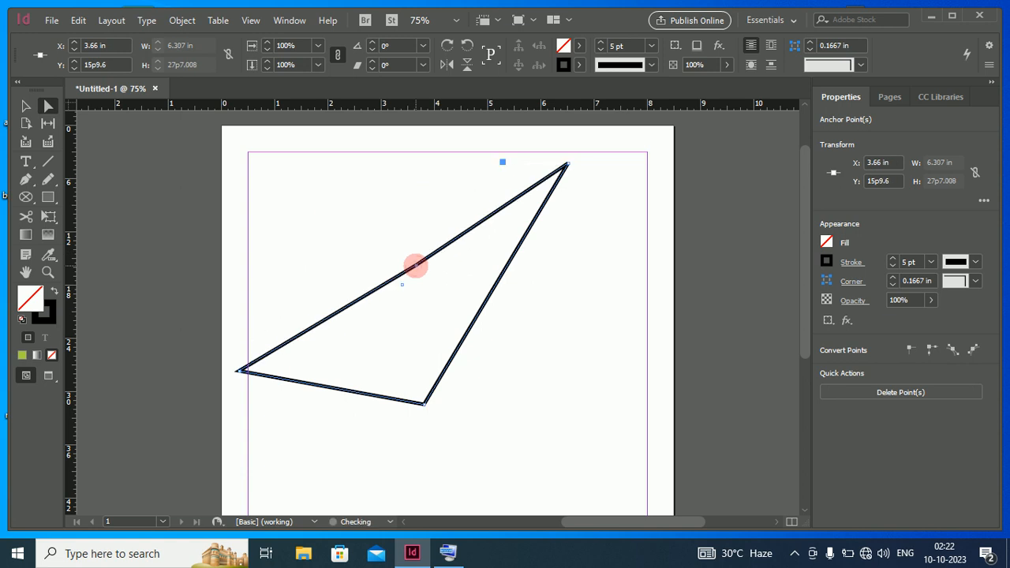
click(303, 191)
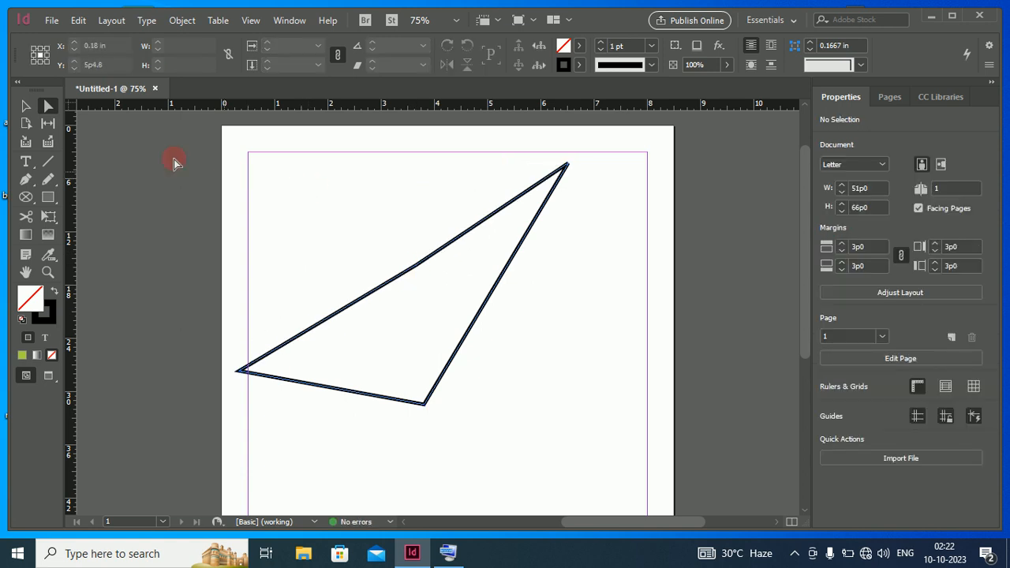